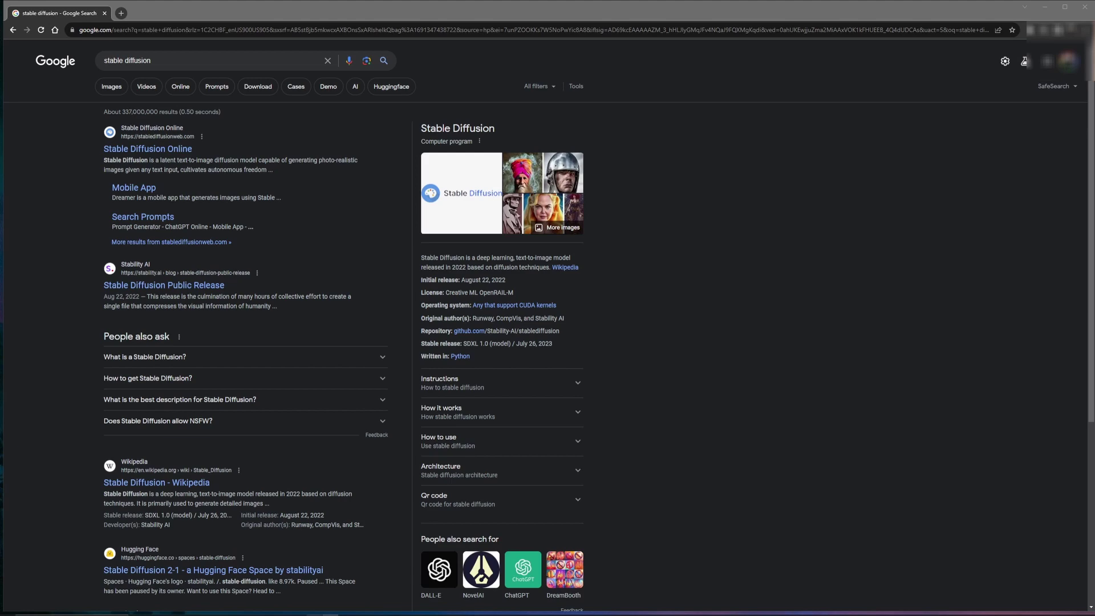
# - Dock the separate AUTOMATIC1111 GitHub window as a tab beside the 'stable diffusion' search results
pyautogui.moveTo(1094, 234); pyautogui.dragTo(165, 16)
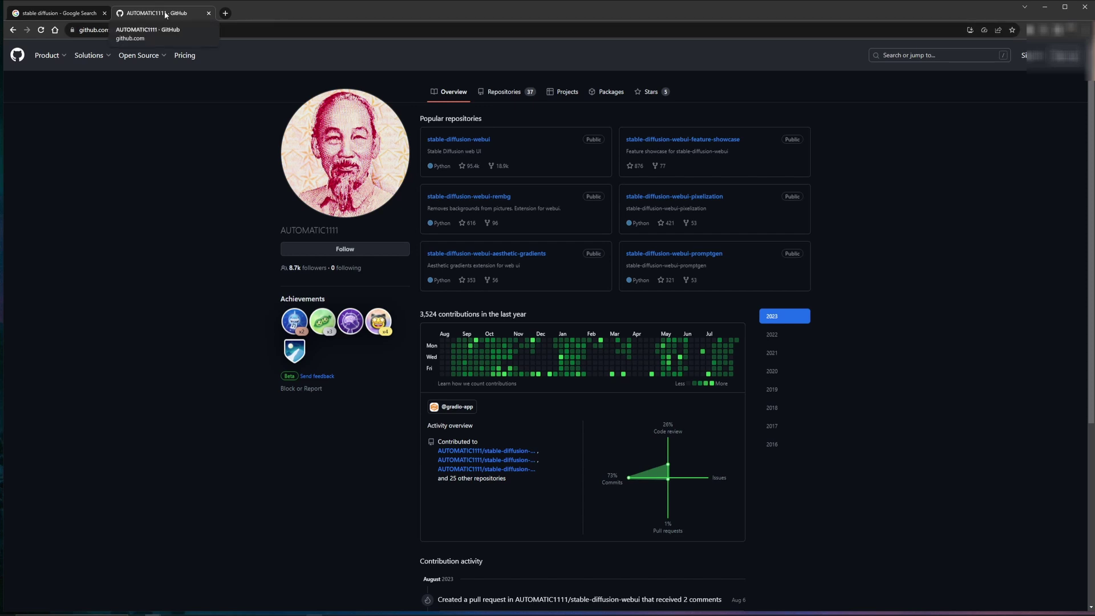
# - Open the stable-diffusion-webui repository from the AUTOMATIC1111 GitHub profile
pyautogui.click(166, 14)
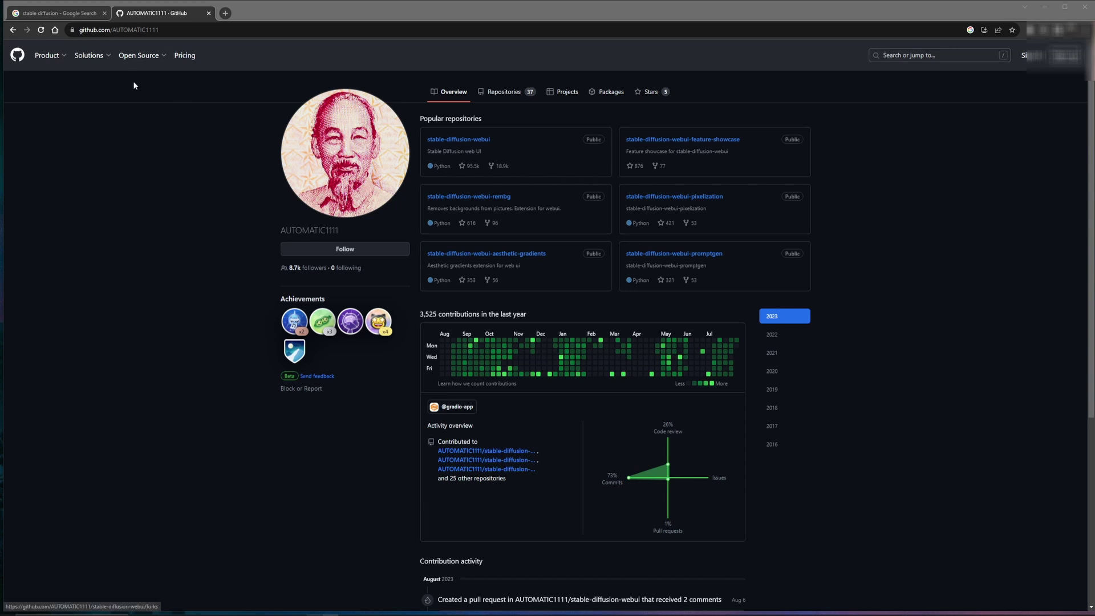
pyautogui.moveTo(90, 59)
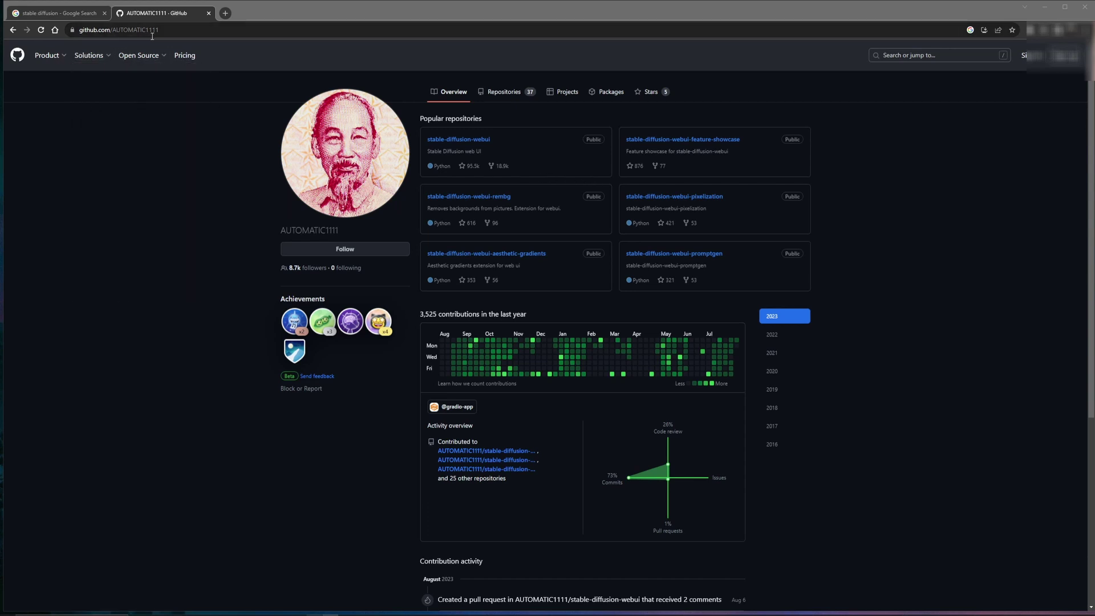
pyautogui.moveTo(139, 55)
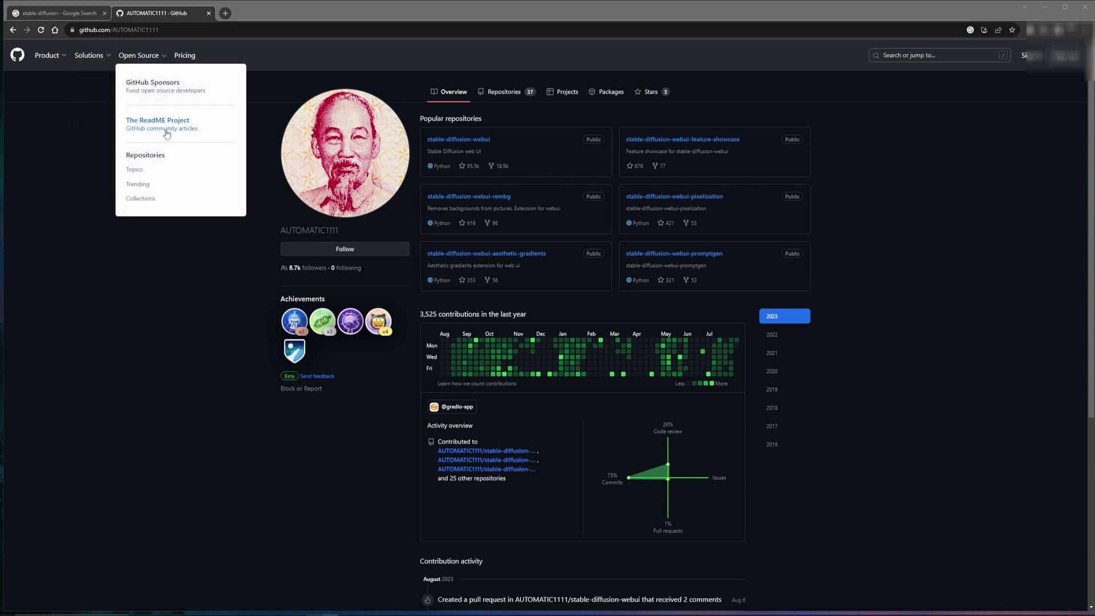
pyautogui.click(448, 142)
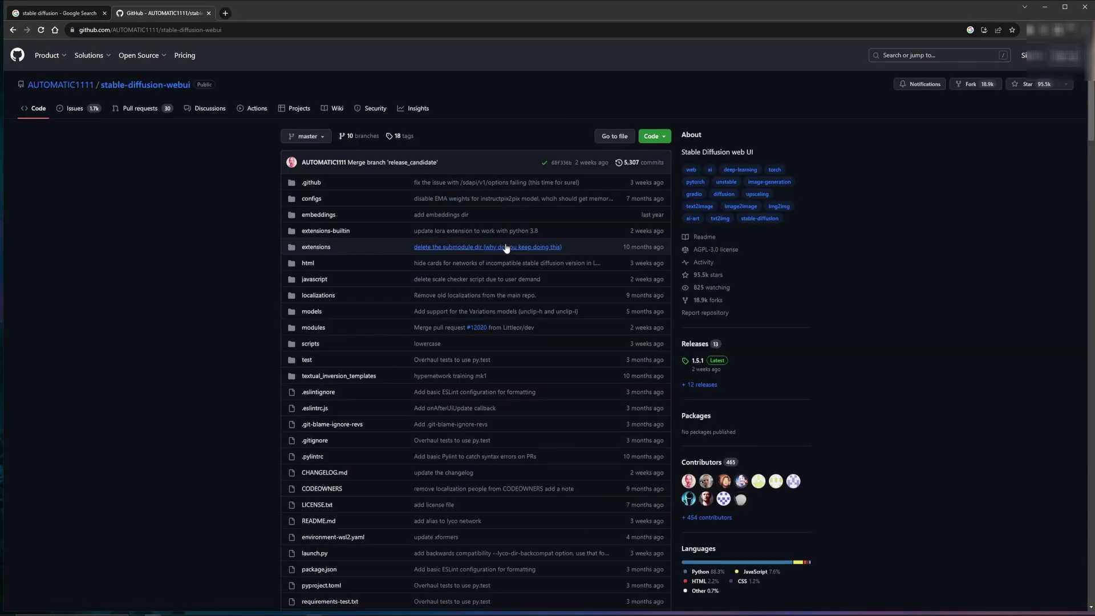
# - Scroll the README down to the Automatic Installation on Windows steps
pyautogui.scroll(-3, 509, 265)
pyautogui.scroll(3, 508, 264)
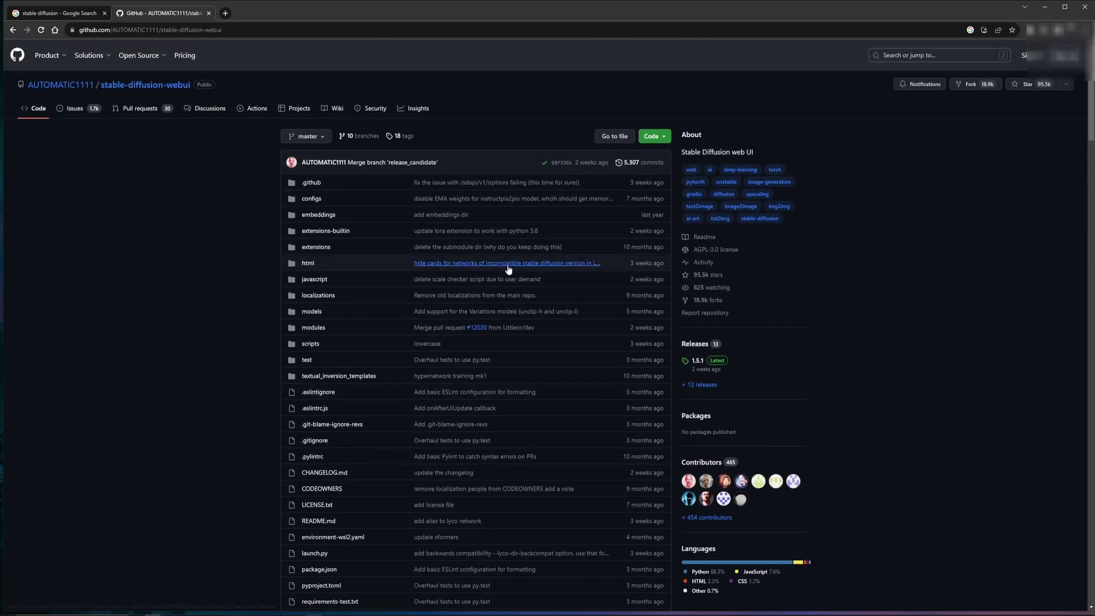
pyautogui.scroll(-20, 493, 258)
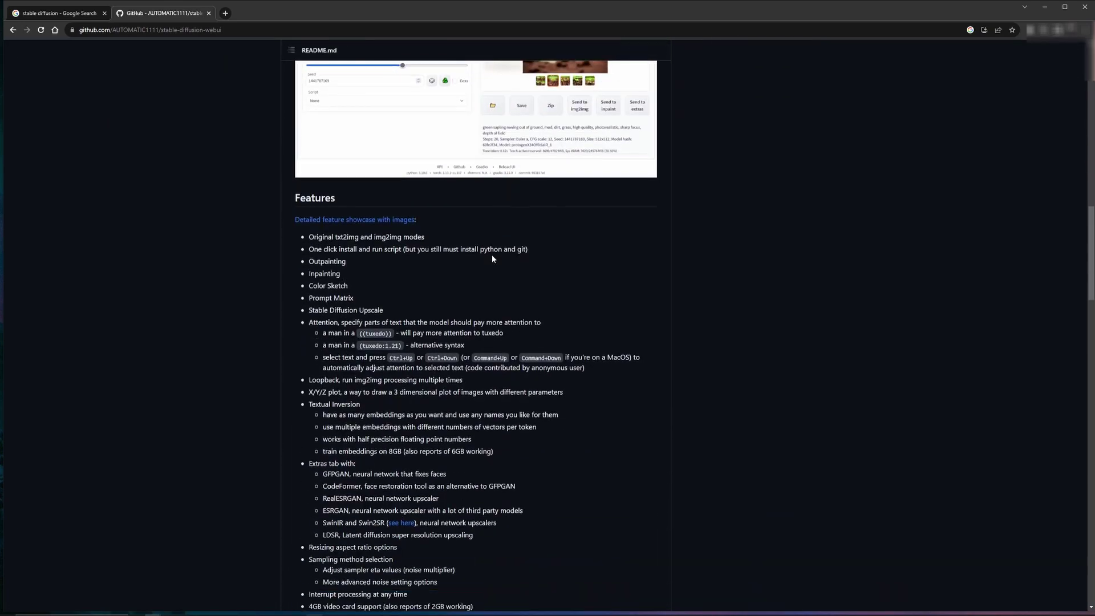
pyautogui.scroll(-20, 493, 259)
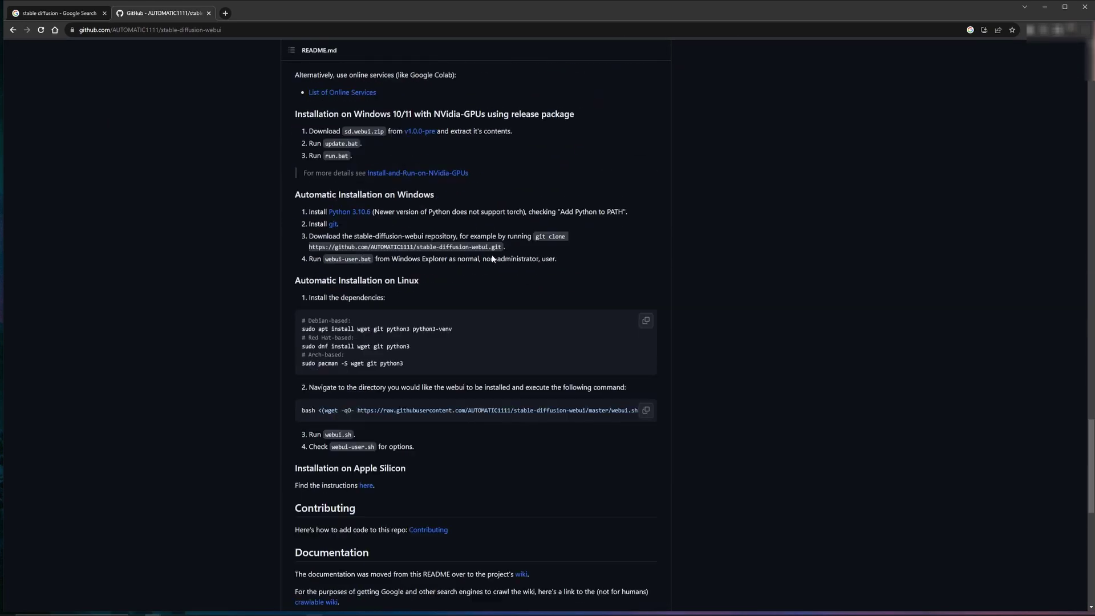
pyautogui.scroll(-5, 493, 259)
pyautogui.scroll(-4, 493, 259)
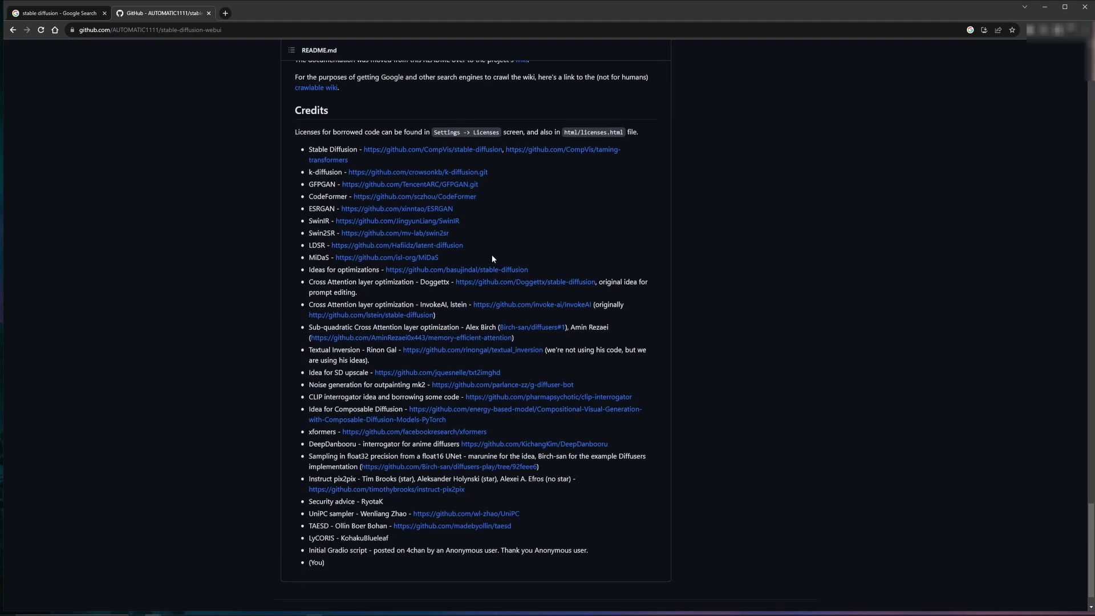
pyautogui.scroll(10, 285, 306)
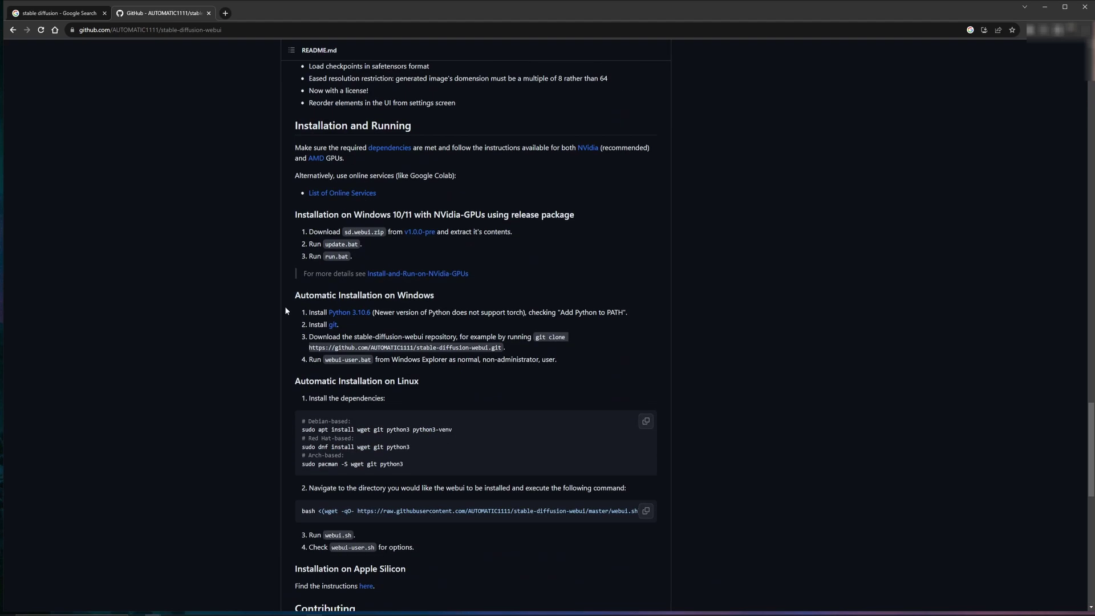
# - Open the Python 3.10.6 release page and download the python-3.11.4-amd64.exe Windows installer
pyautogui.click(348, 313)
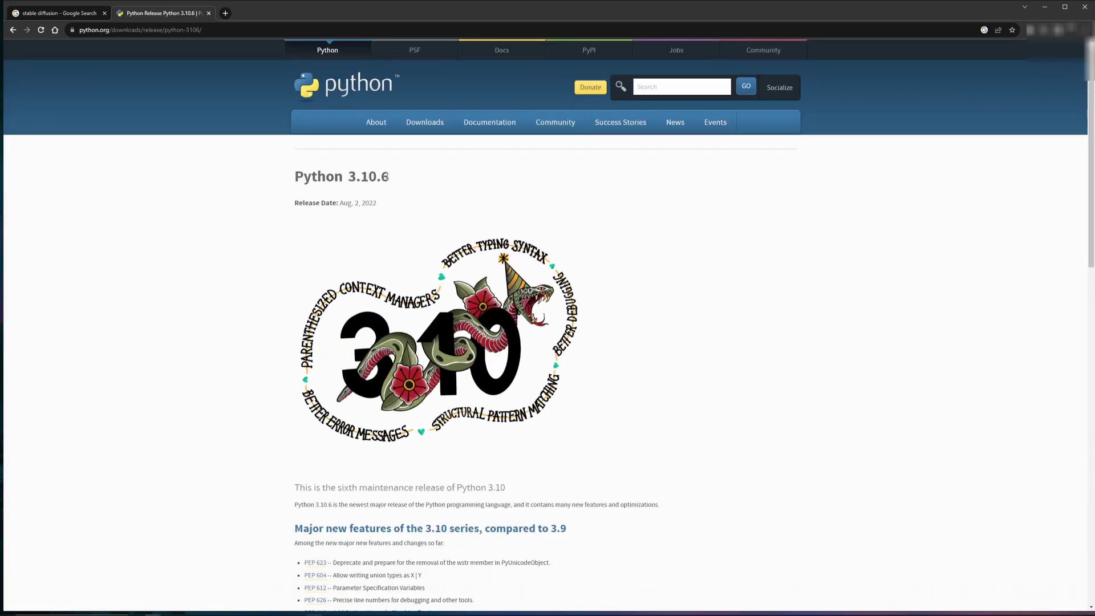
pyautogui.moveTo(422, 127)
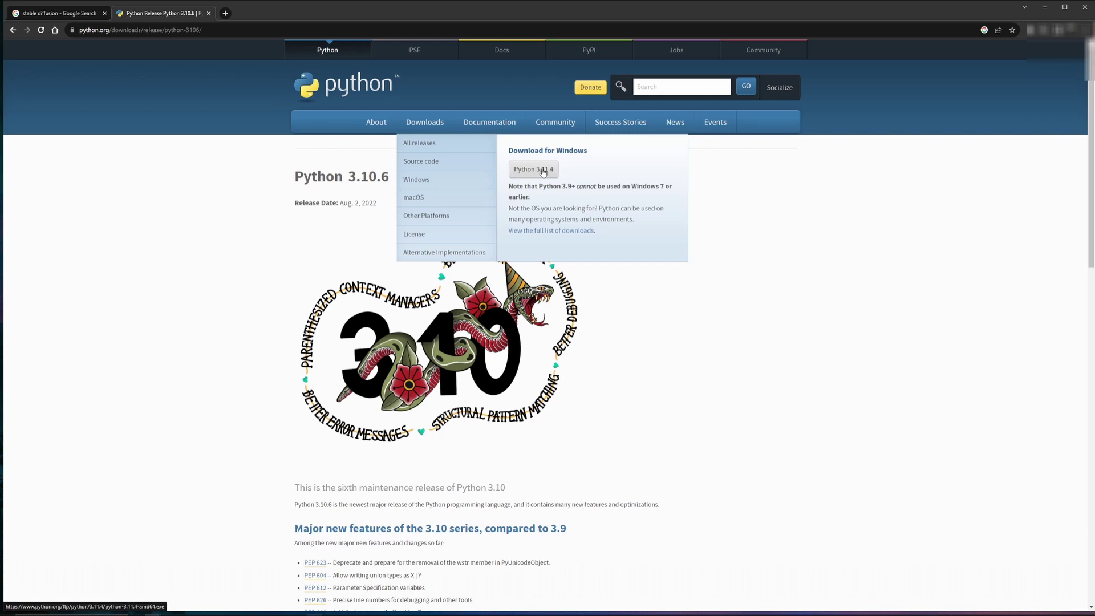
pyautogui.click(543, 172)
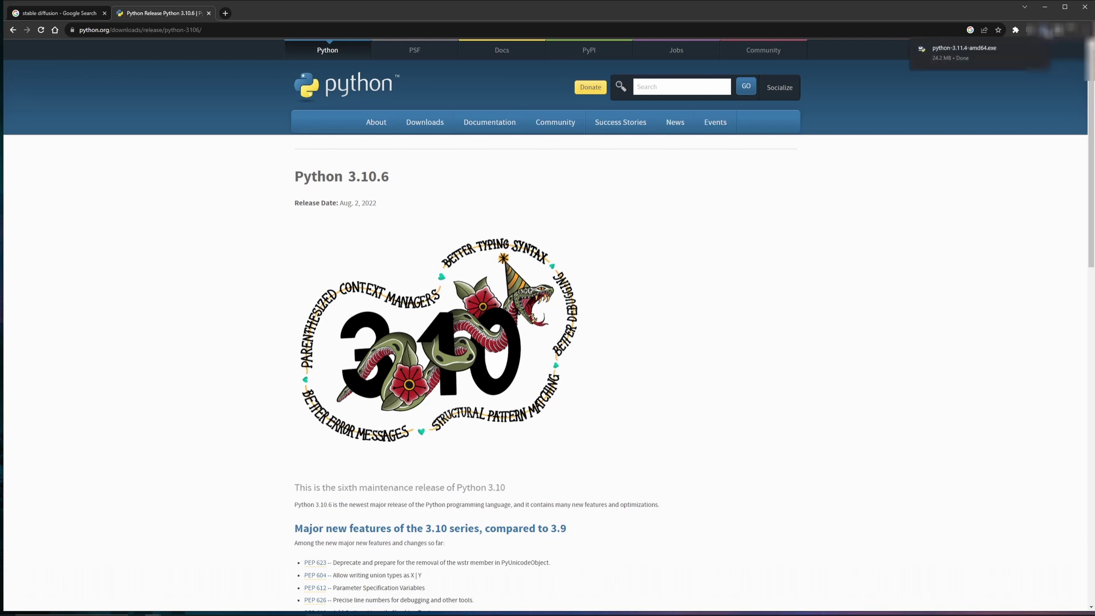
# - Launch python-3.11.4-amd64.exe from the Downloads folder, then dismiss the Python setup window
pyautogui.moveTo(935, 284); pyautogui.dragTo(547, 171)
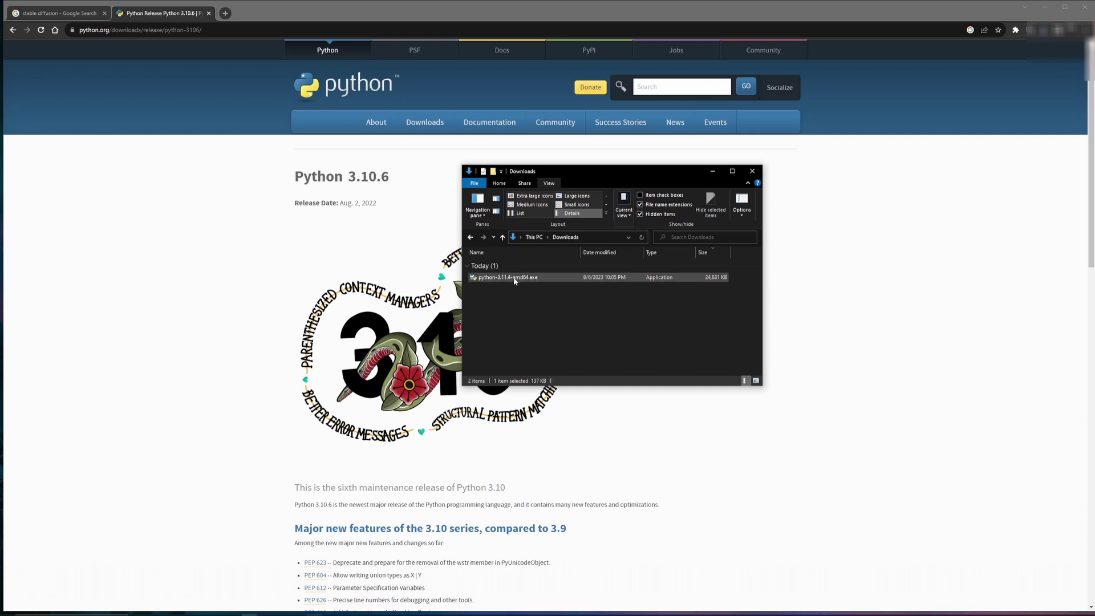
pyautogui.moveTo(512, 281)
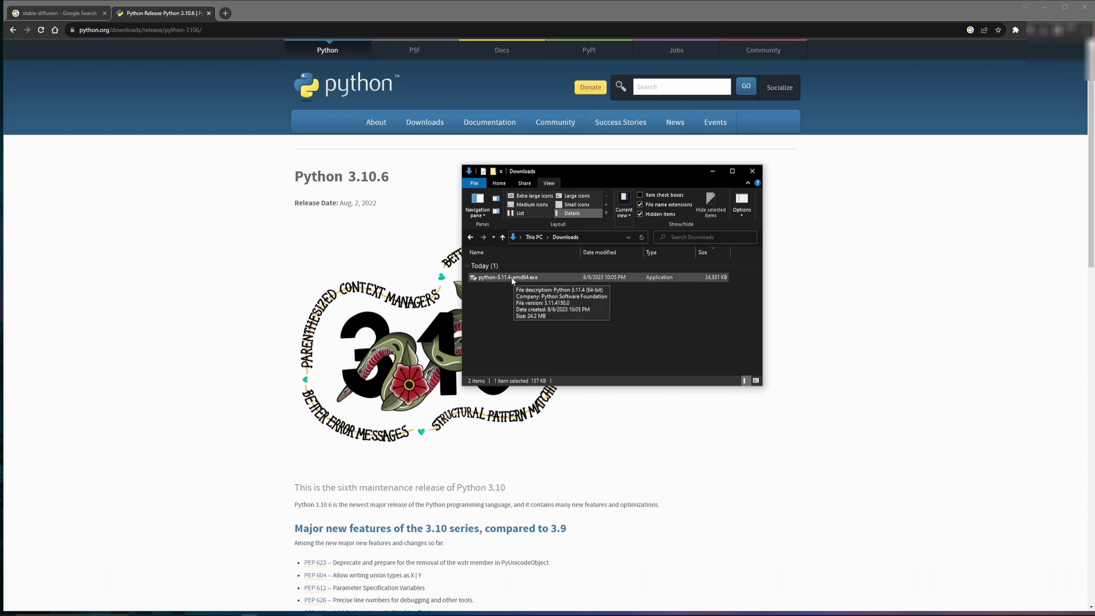
pyautogui.doubleClick(512, 277)
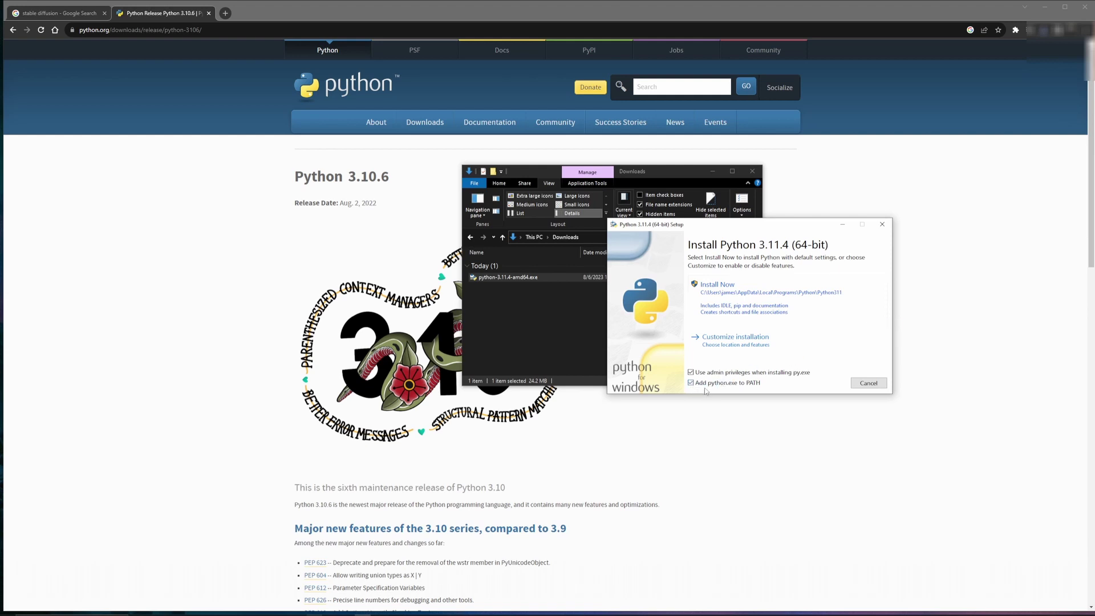
pyautogui.click(670, 327)
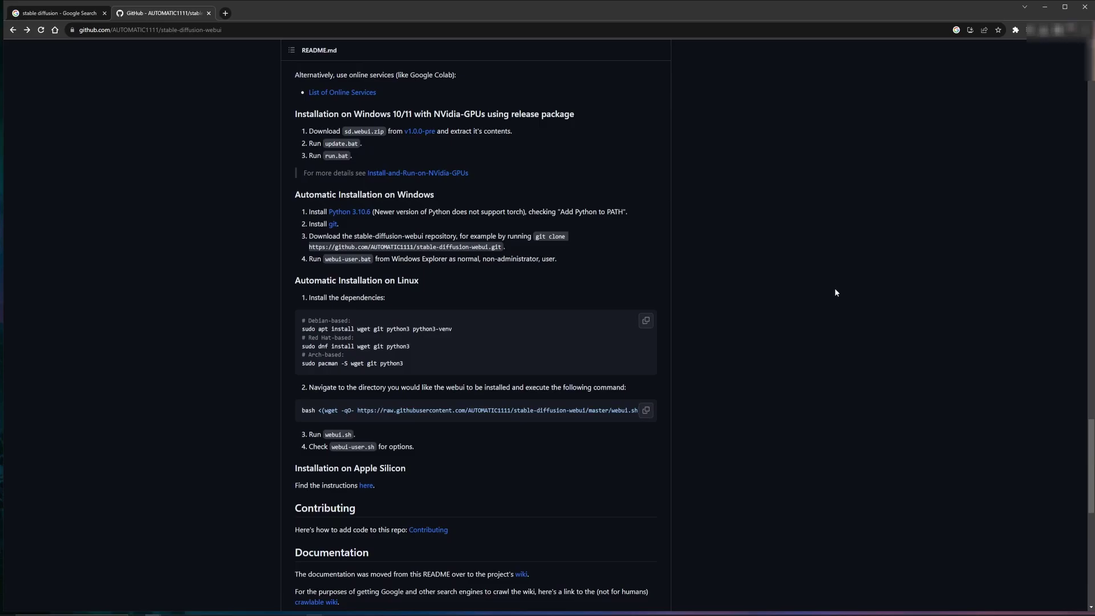
# - Download Git-2.41.0.3-64-bit.exe from git-scm.com and start its setup, accepting the license
pyautogui.click(334, 225)
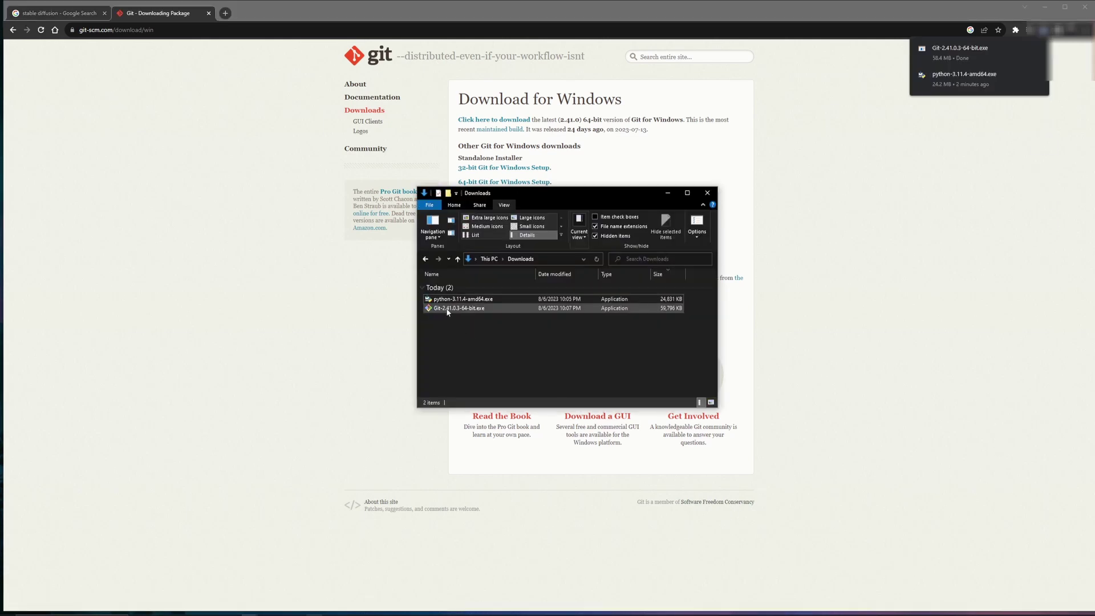
pyautogui.doubleClick(448, 308)
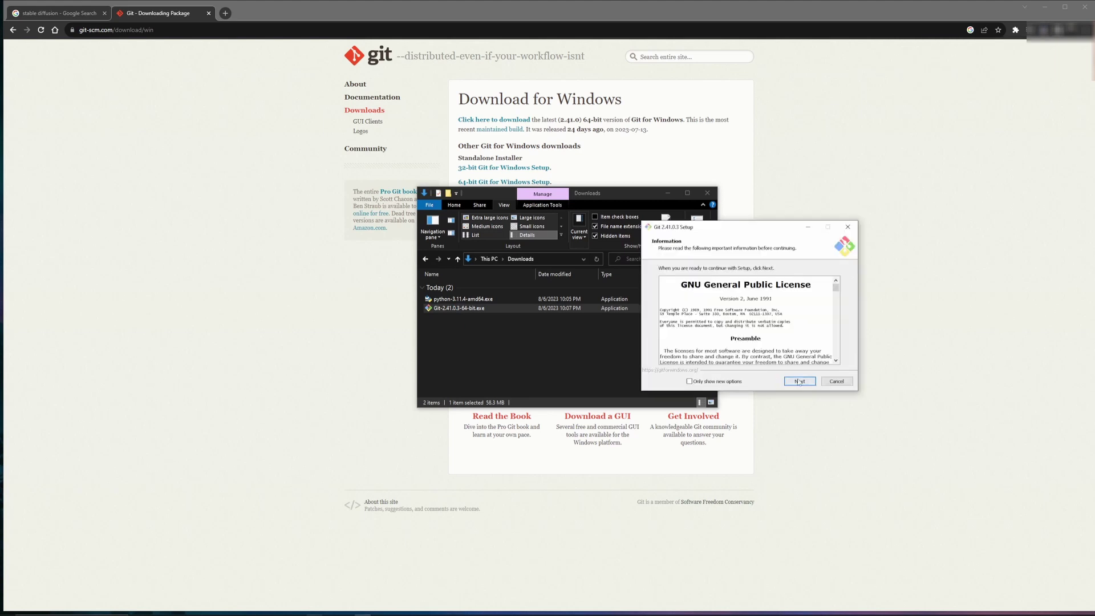
pyautogui.click(799, 382)
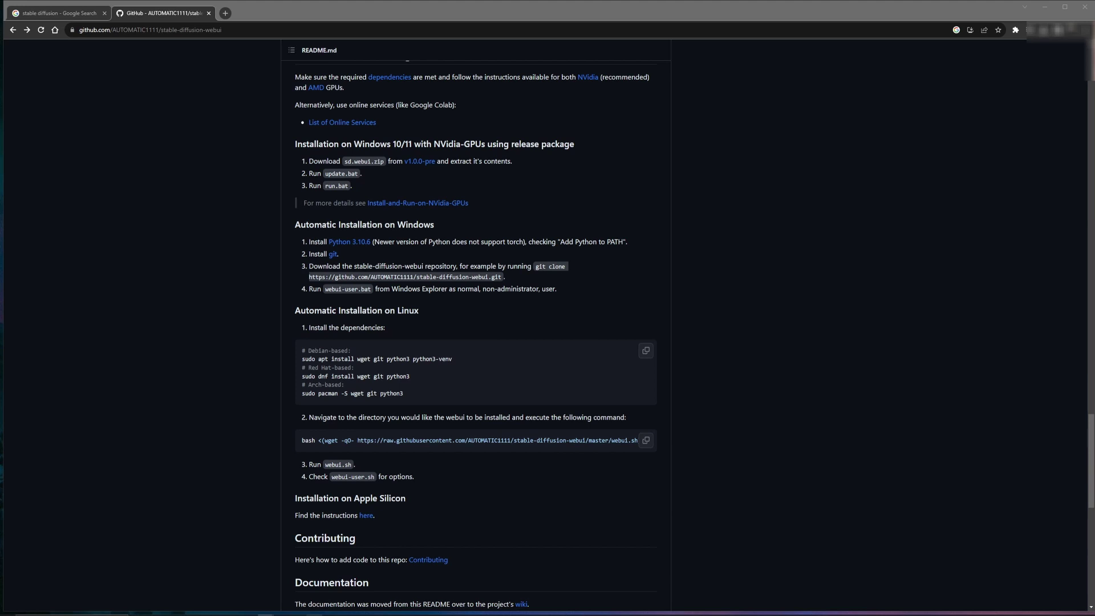
# - Switch Command Prompt to drive E: and paste the README's git clone command for stable-diffusion-webui
pyautogui.write('cd /d')
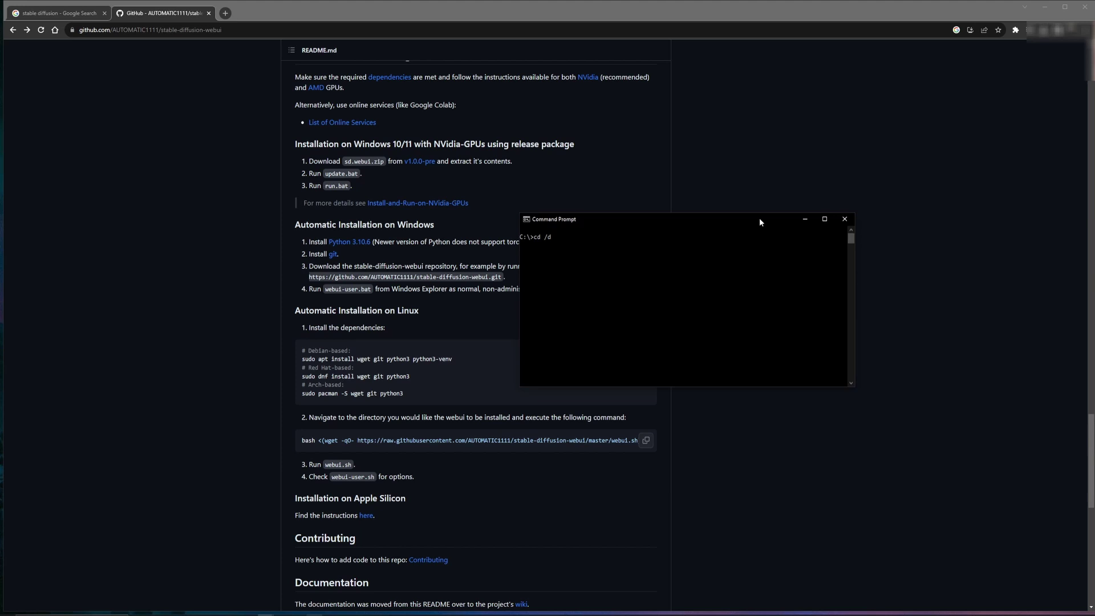
pyautogui.write(' e:')
pyautogui.press('Return')
pyautogui.moveTo(759, 218); pyautogui.dragTo(919, 182)
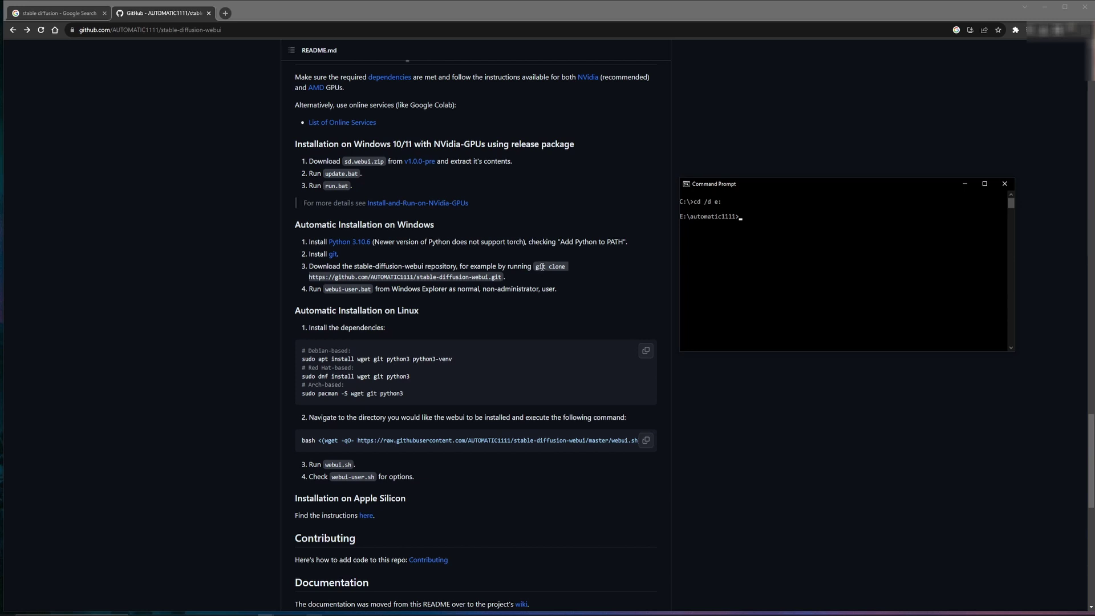
pyautogui.moveTo(535, 267); pyautogui.dragTo(502, 278)
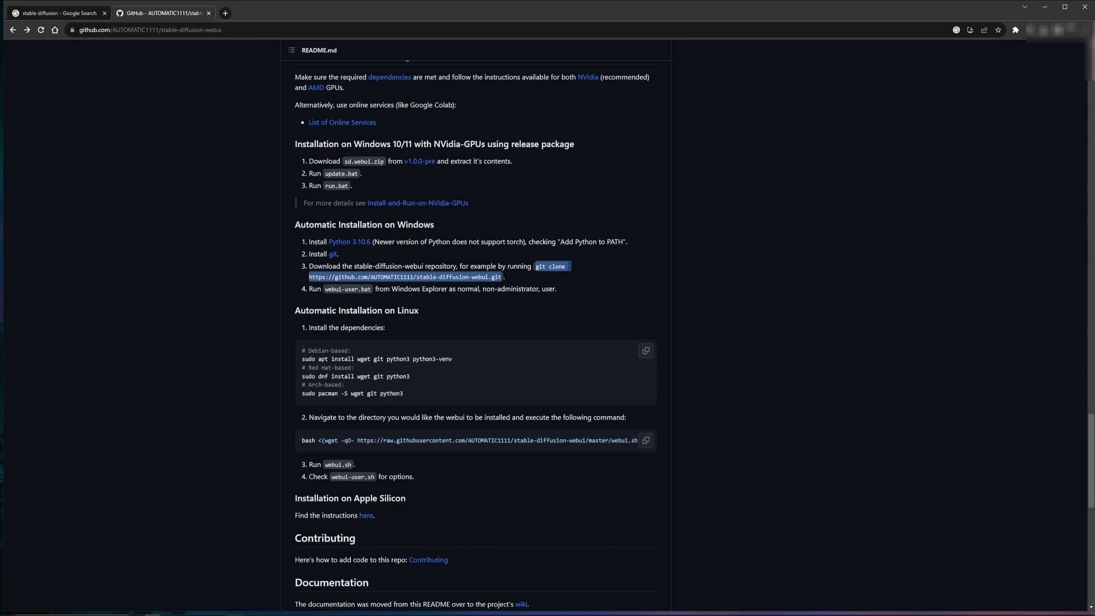
pyautogui.click(290, 599)
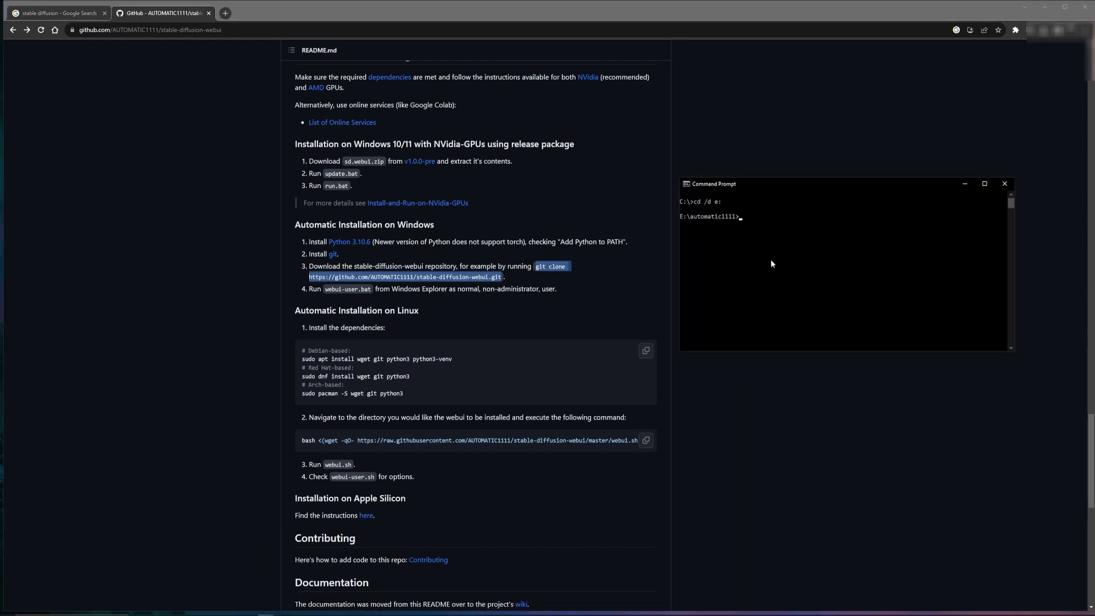
pyautogui.write('git clone https://github.com/AUTOMATIC1111/stable-diffusion-webui.git')
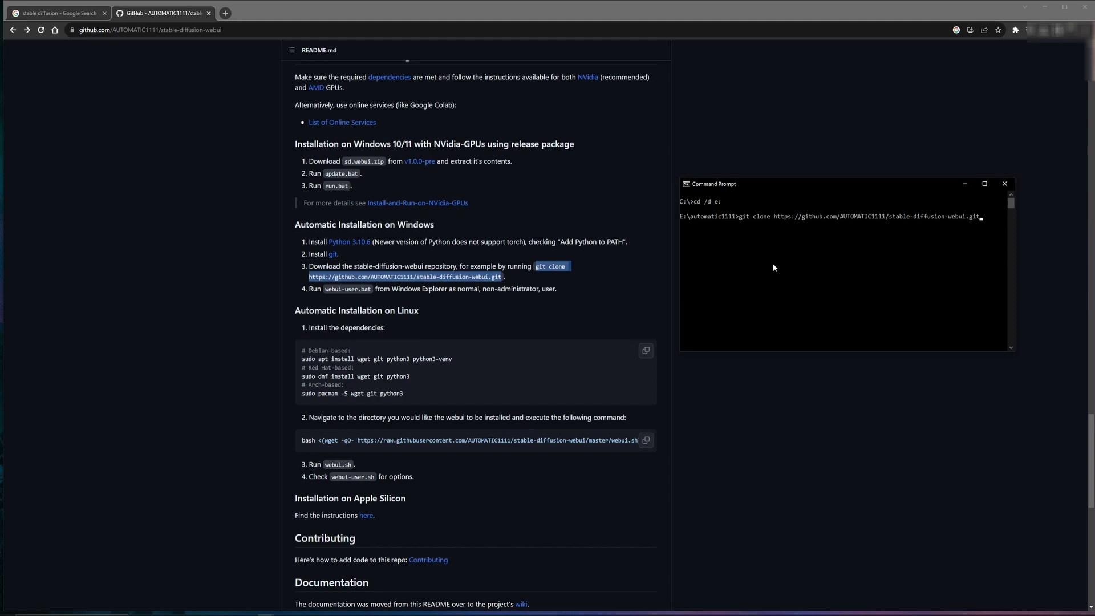
# - Bring the Auto1111 folder window into view and open the cloned stable-diffusion-webui folder
pyautogui.scroll(20, 436, 250)
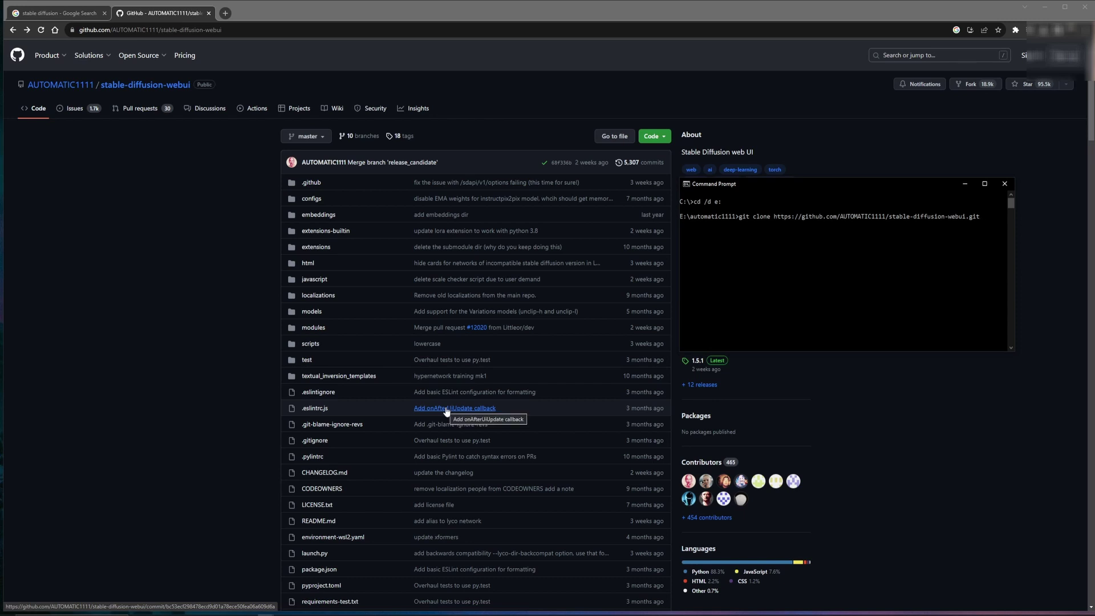
pyautogui.hotkey('alt', 'Tab')
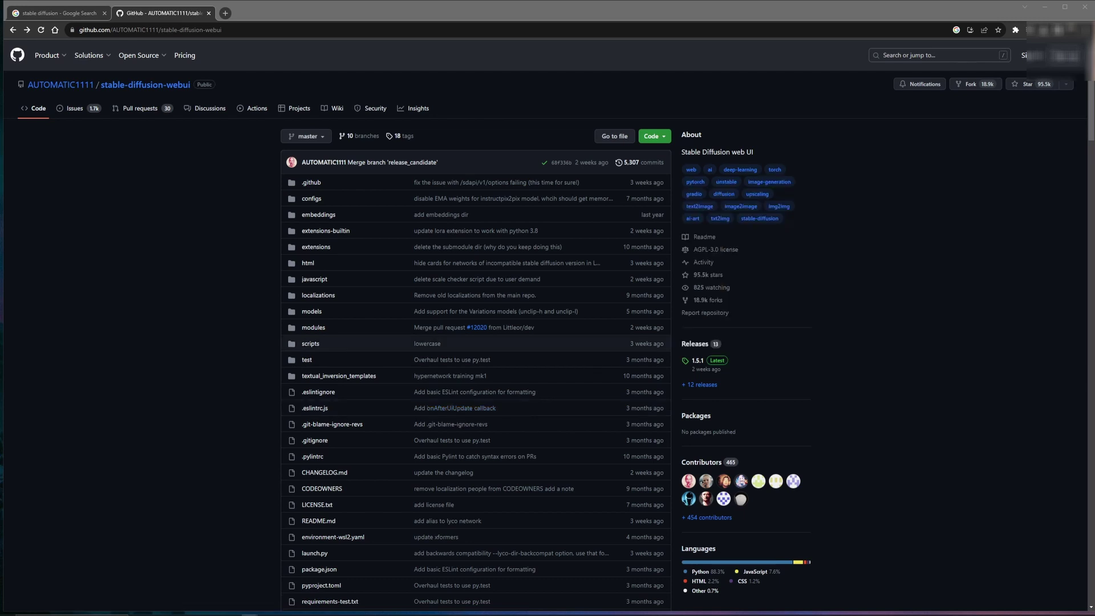
pyautogui.moveTo(1094, 38); pyautogui.dragTo(898, 36)
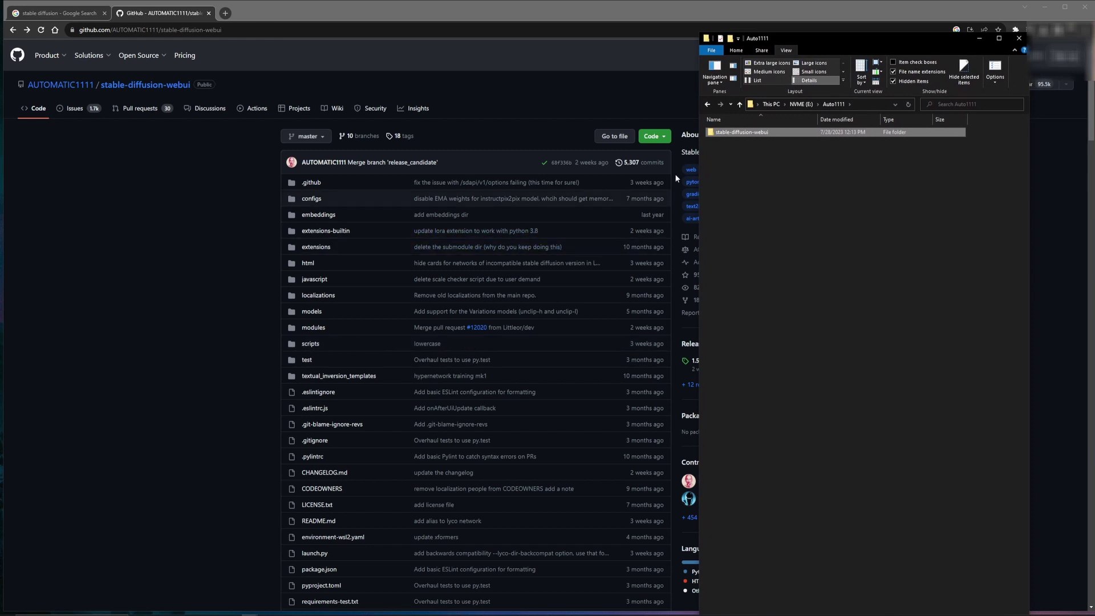
pyautogui.doubleClick(736, 135)
pyautogui.scroll(-3, 416, 287)
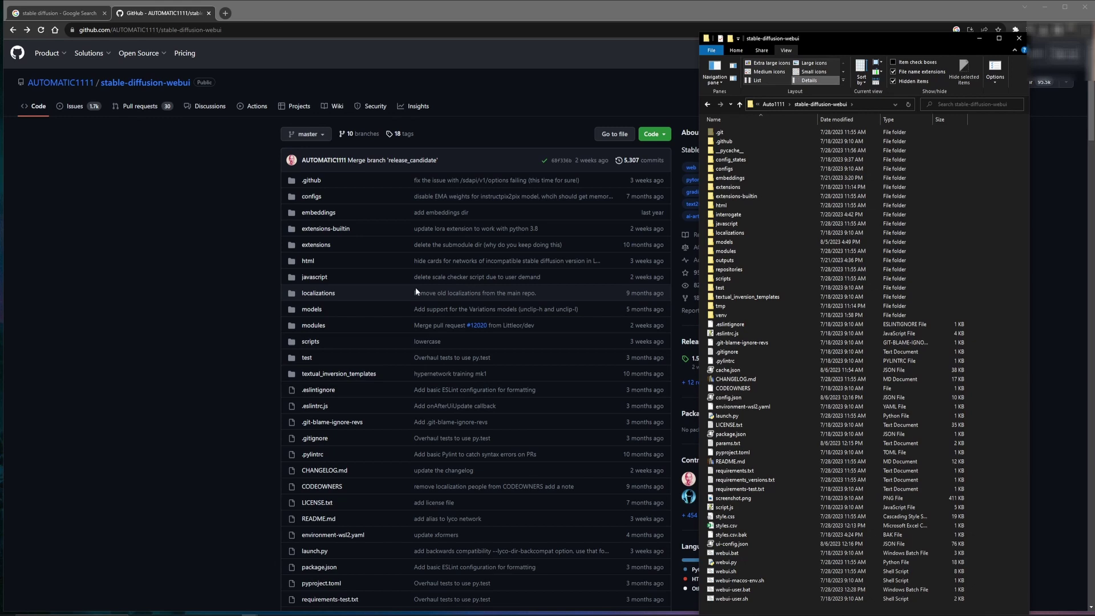
pyautogui.scroll(-3, 416, 287)
pyautogui.scroll(6, 415, 287)
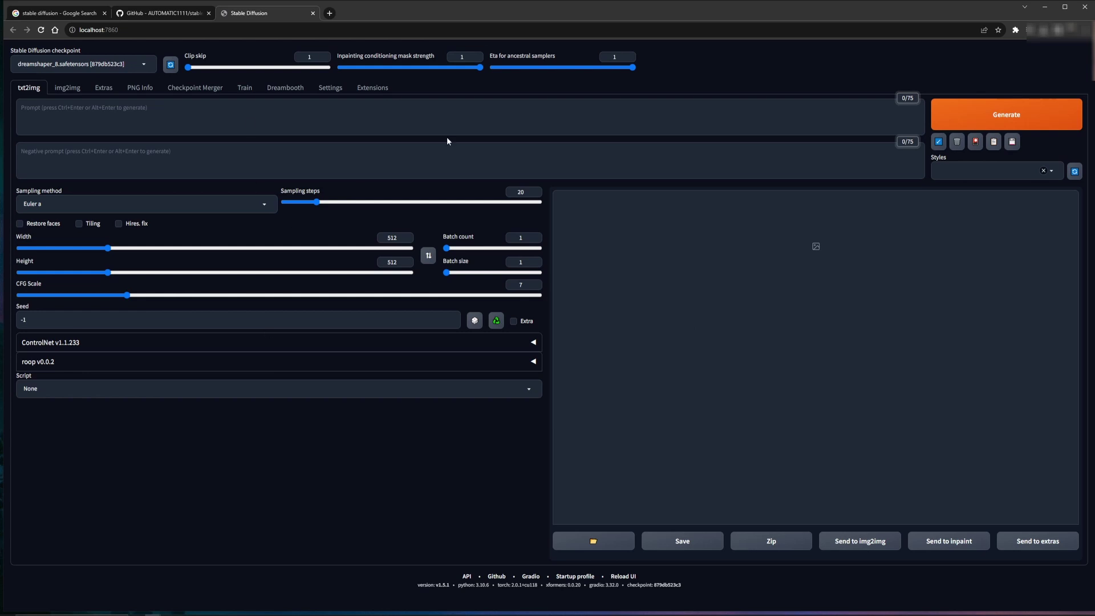
# - Keep dreamshaper_8.safetensors selected in the checkpoint dropdown
pyautogui.click(167, 110)
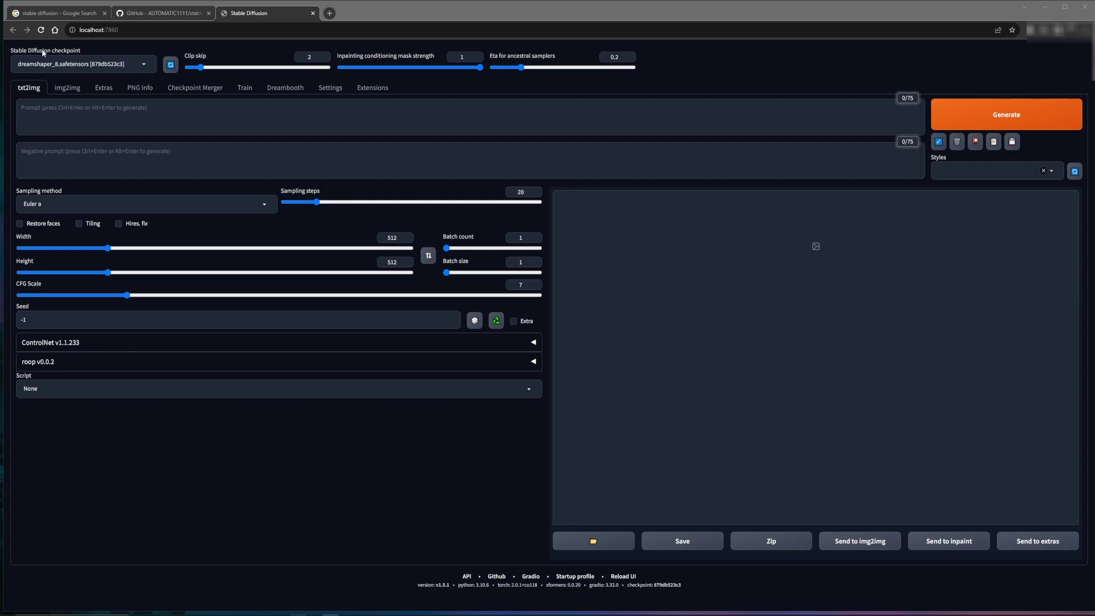
pyautogui.click(146, 65)
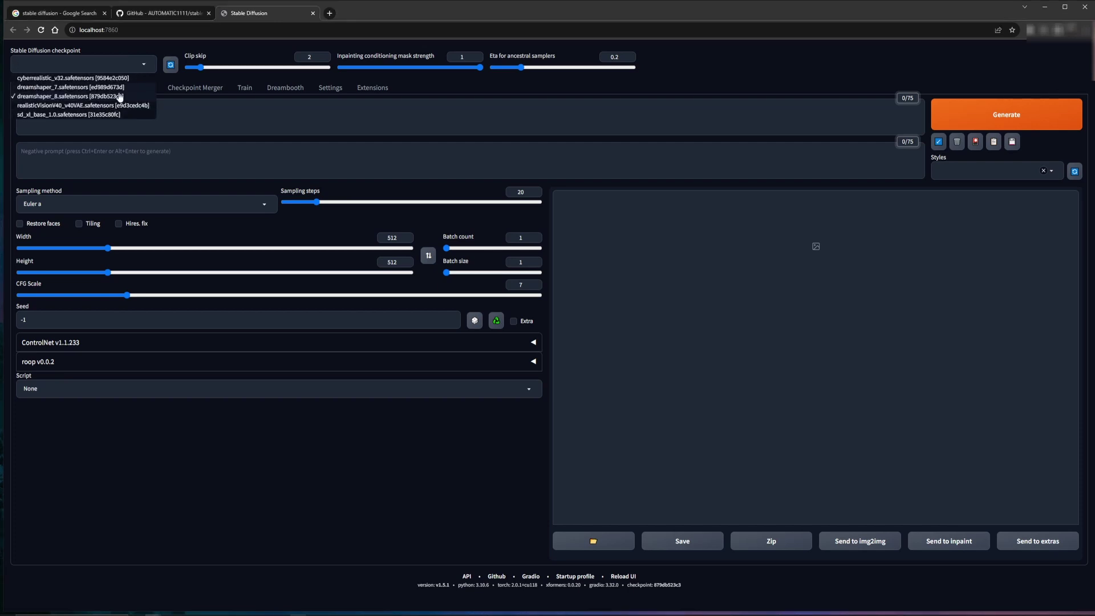
pyautogui.click(115, 53)
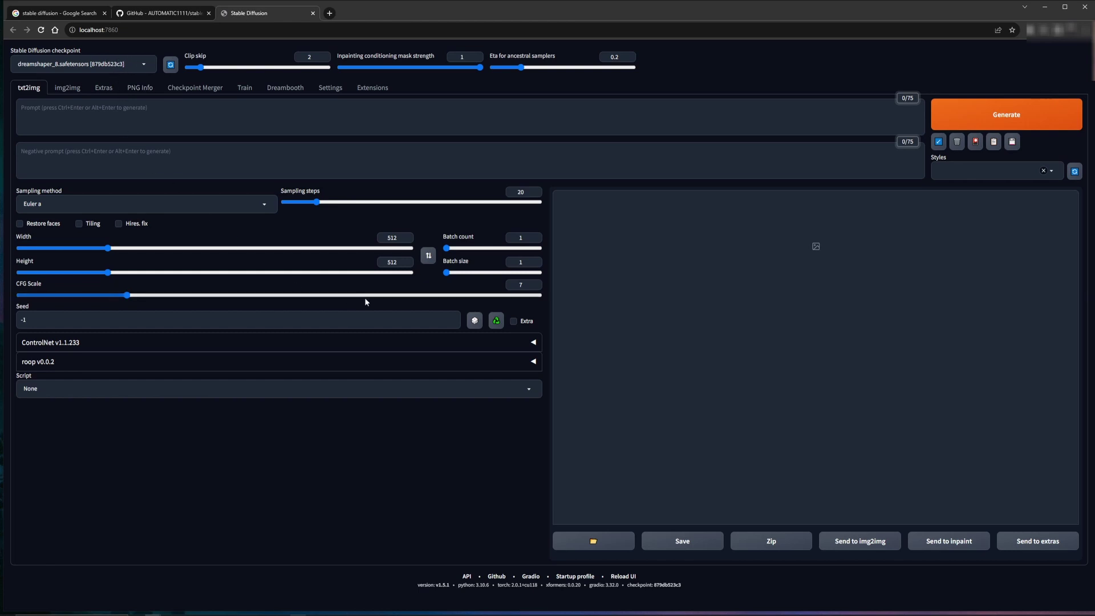
# - Search 'civiai' in a new tab and follow the result to the Civitai homepage
pyautogui.click(328, 18)
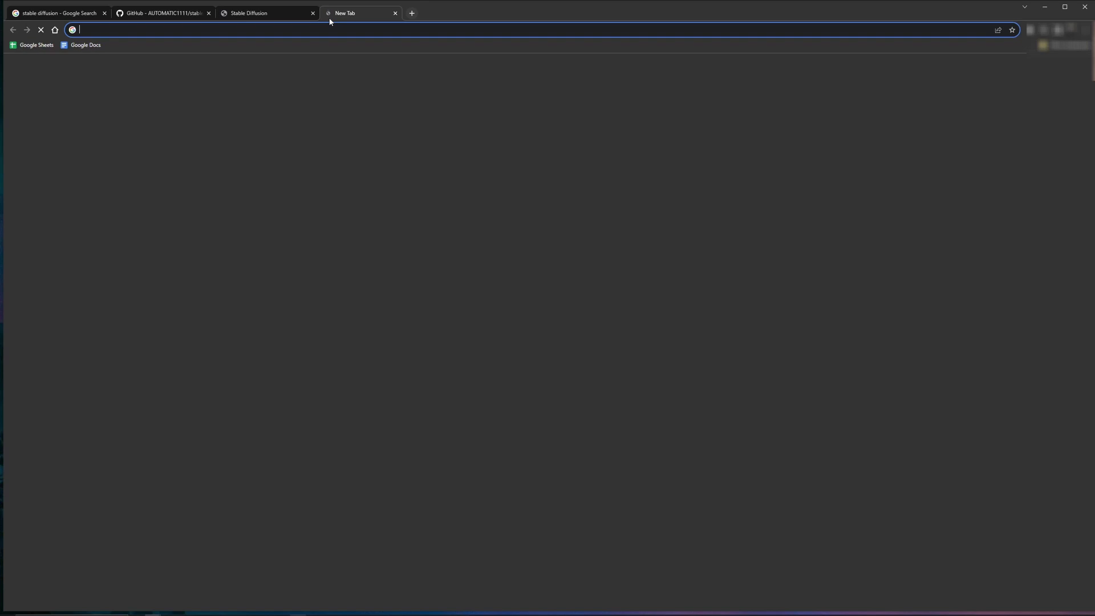
pyautogui.write('civiai')
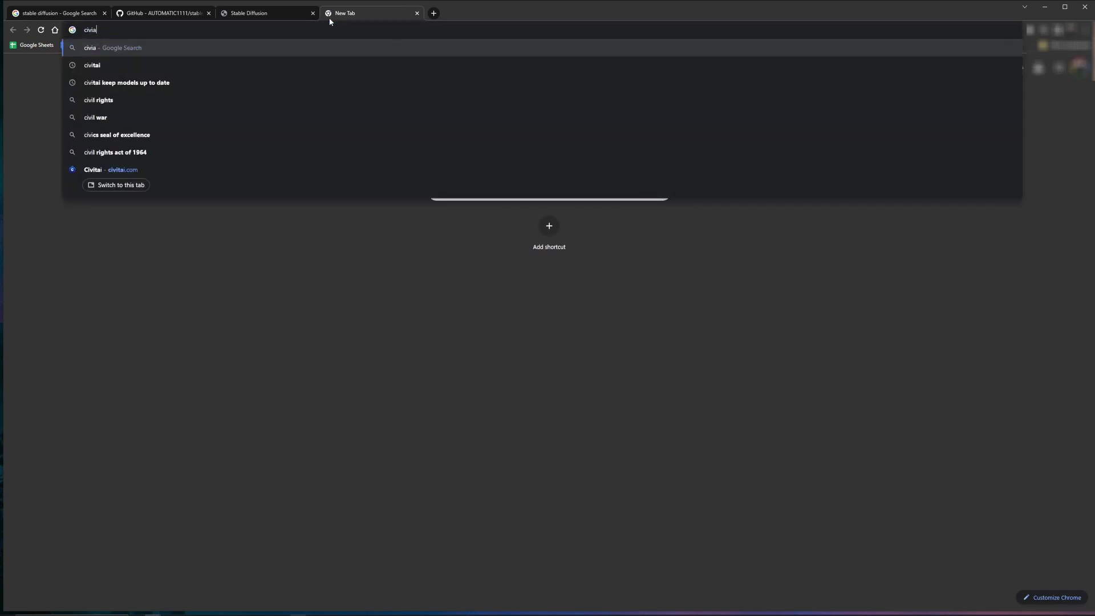
pyautogui.press('Return')
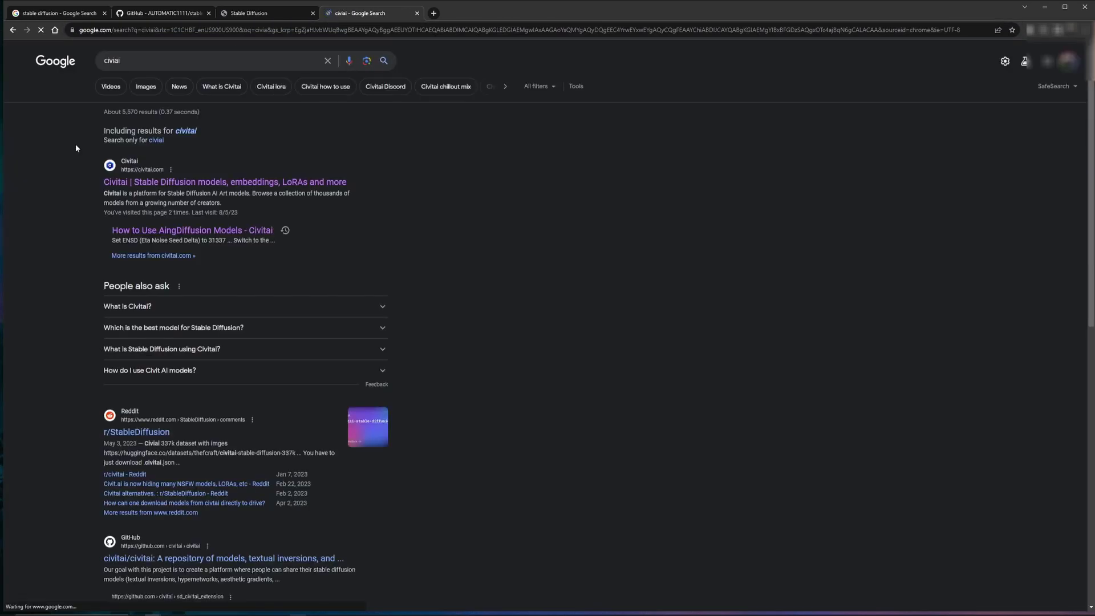
pyautogui.click(157, 183)
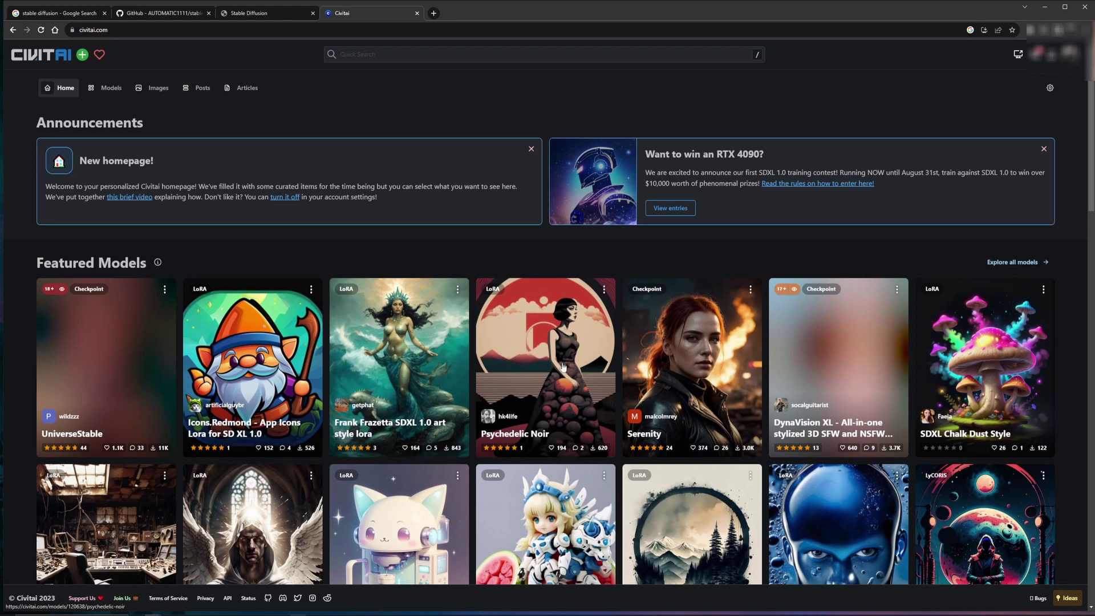
# - Open Civitai's Models catalogue to see the highest-rated checkpoints
pyautogui.click(110, 89)
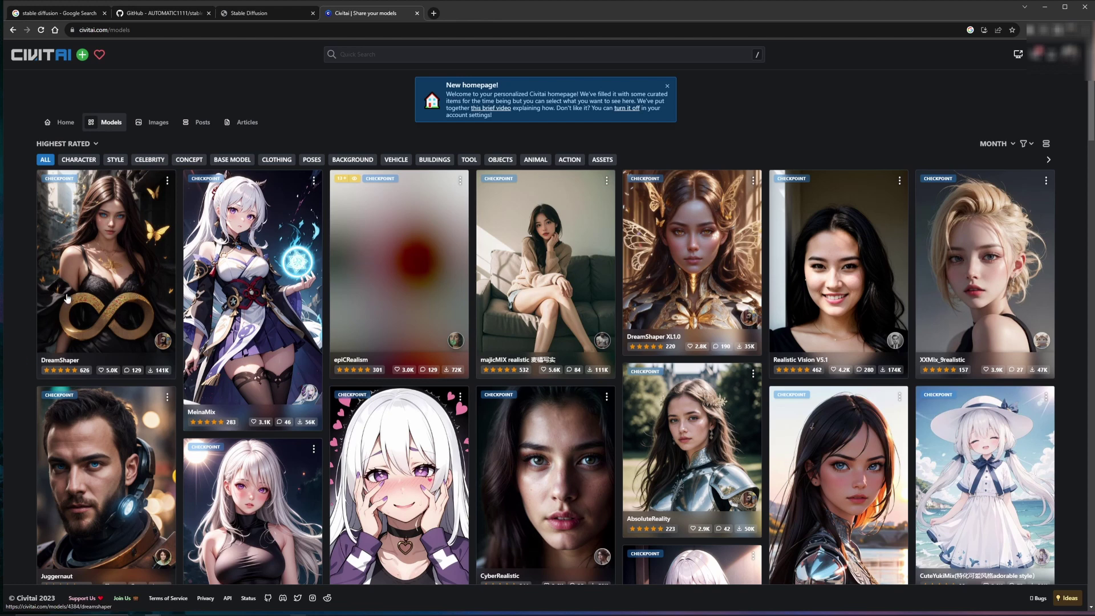
# - Open the DreamShaper model page and advance its version 8 sample gallery twice
pyautogui.click(95, 277)
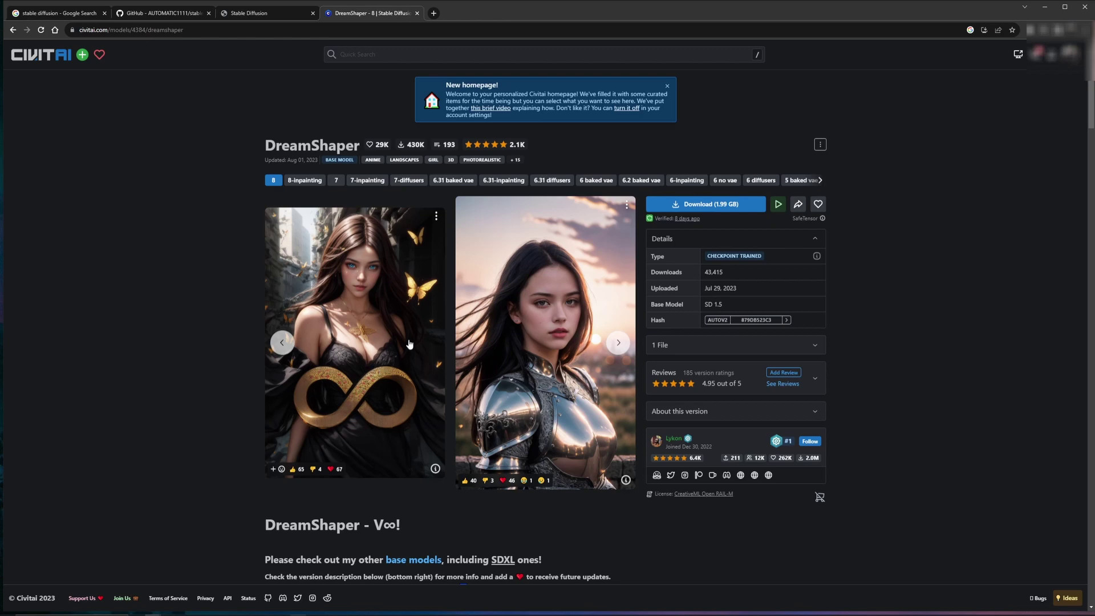
pyautogui.scroll(-3, 417, 363)
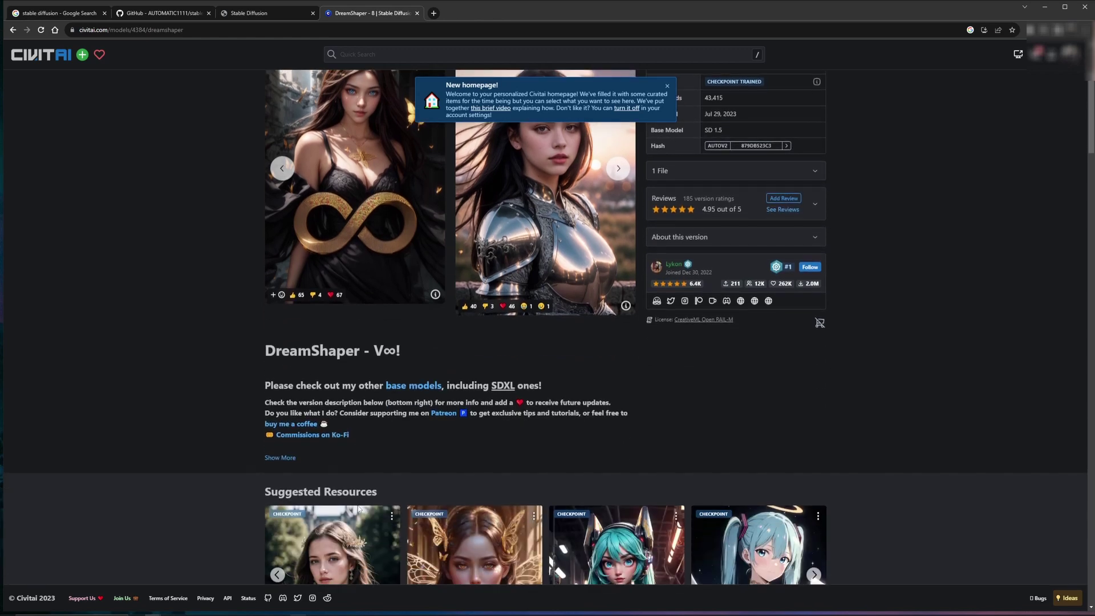
pyautogui.scroll(1, 354, 506)
pyautogui.scroll(1, 354, 506)
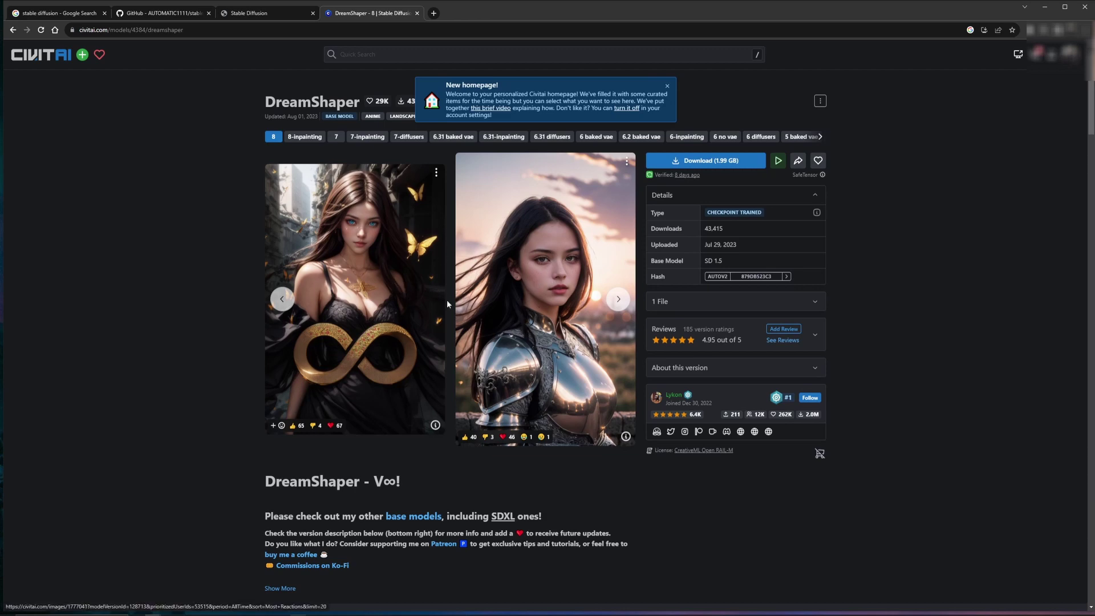
pyautogui.click(616, 298)
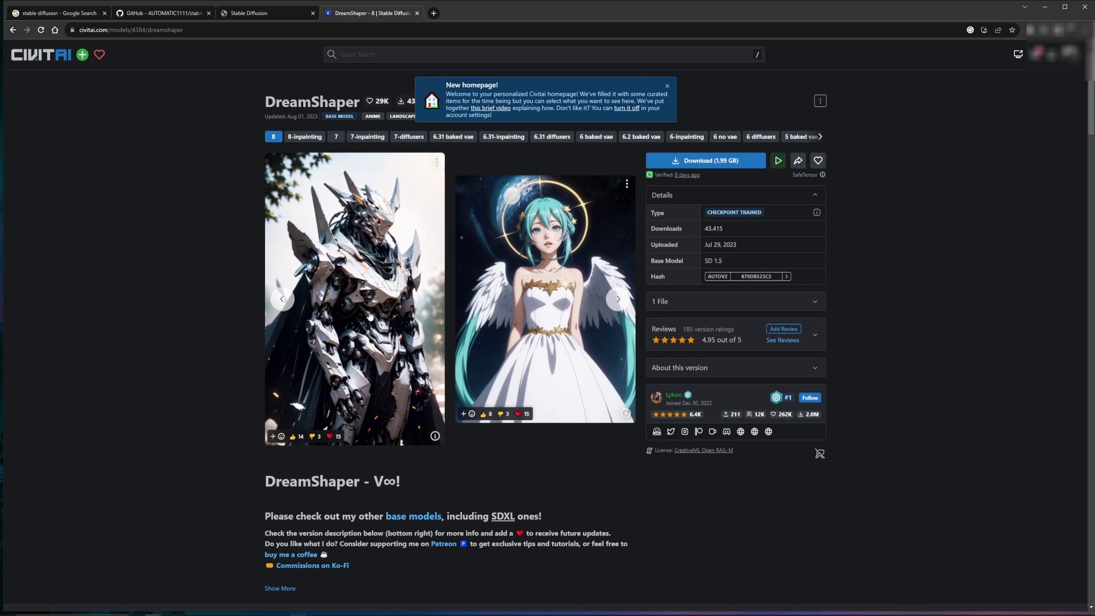
pyautogui.click(615, 299)
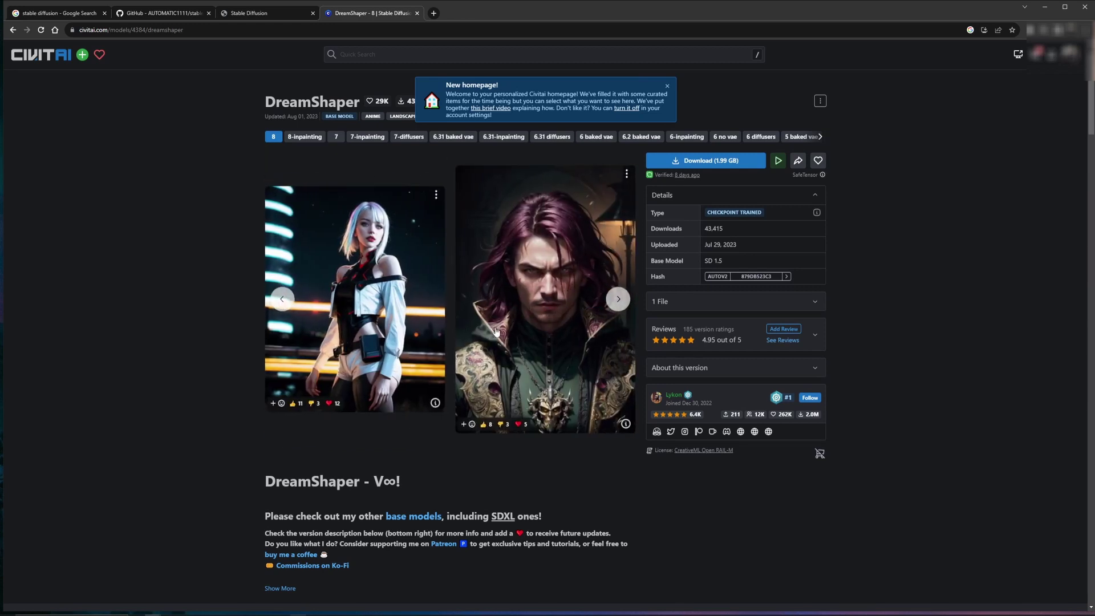
# - View the autumn cliff-and-river image's generation data, then return to the DreamShaper gallery
pyautogui.scroll(-11, 547, 363)
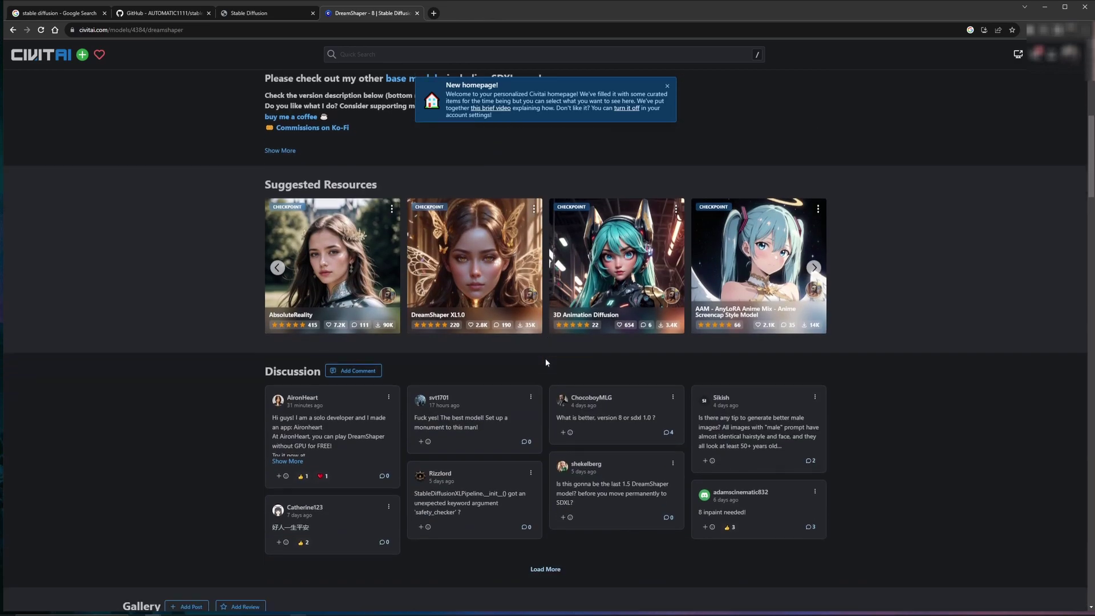
pyautogui.scroll(-12, 548, 362)
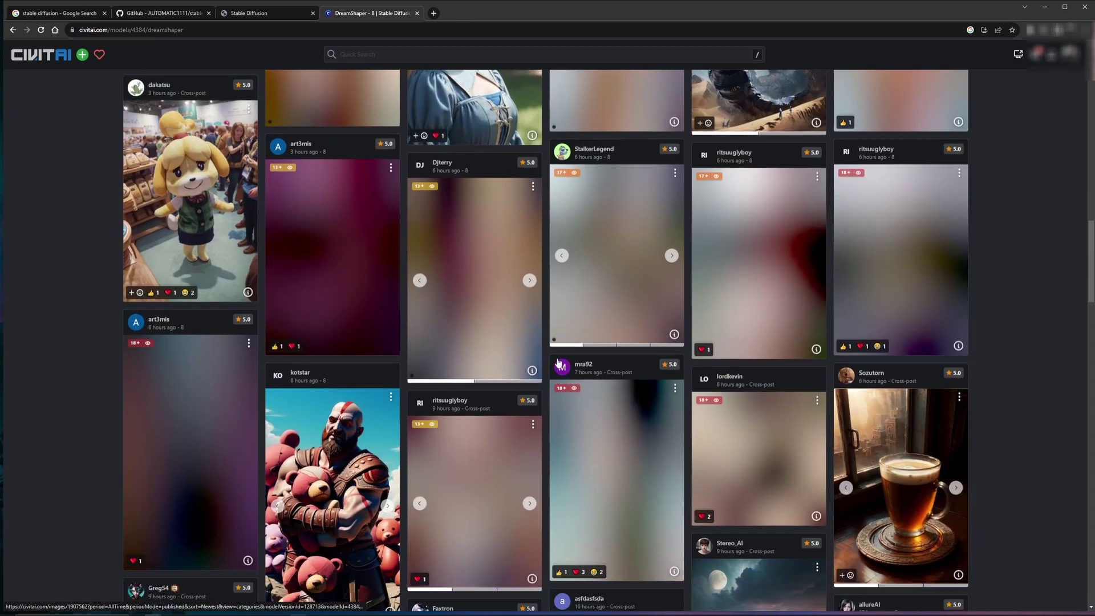
pyautogui.scroll(-3, 561, 363)
pyautogui.scroll(-13, 561, 363)
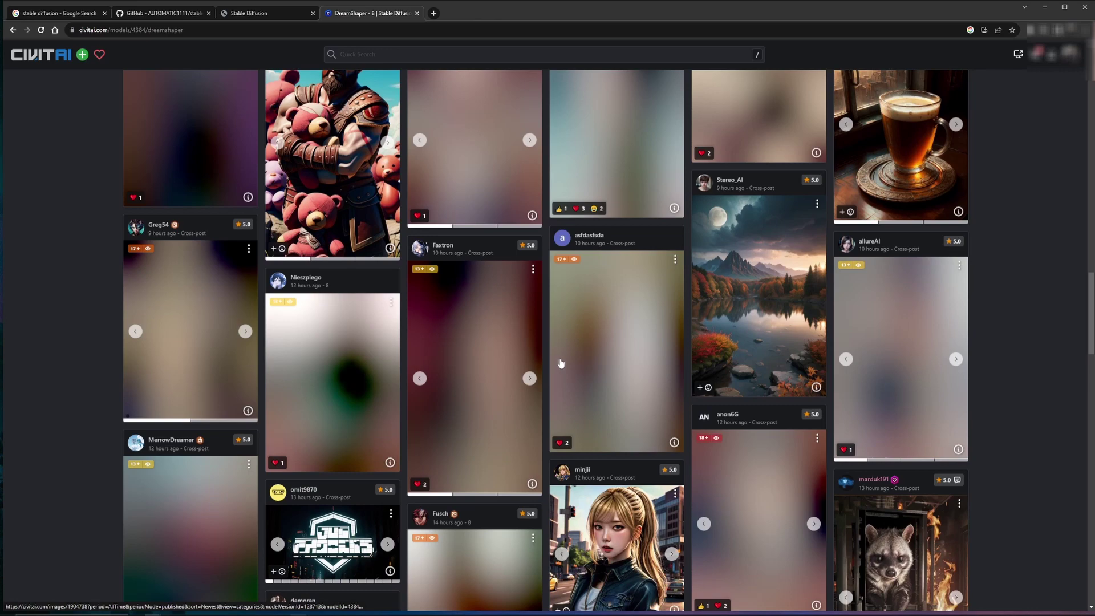
pyautogui.scroll(-6, 560, 363)
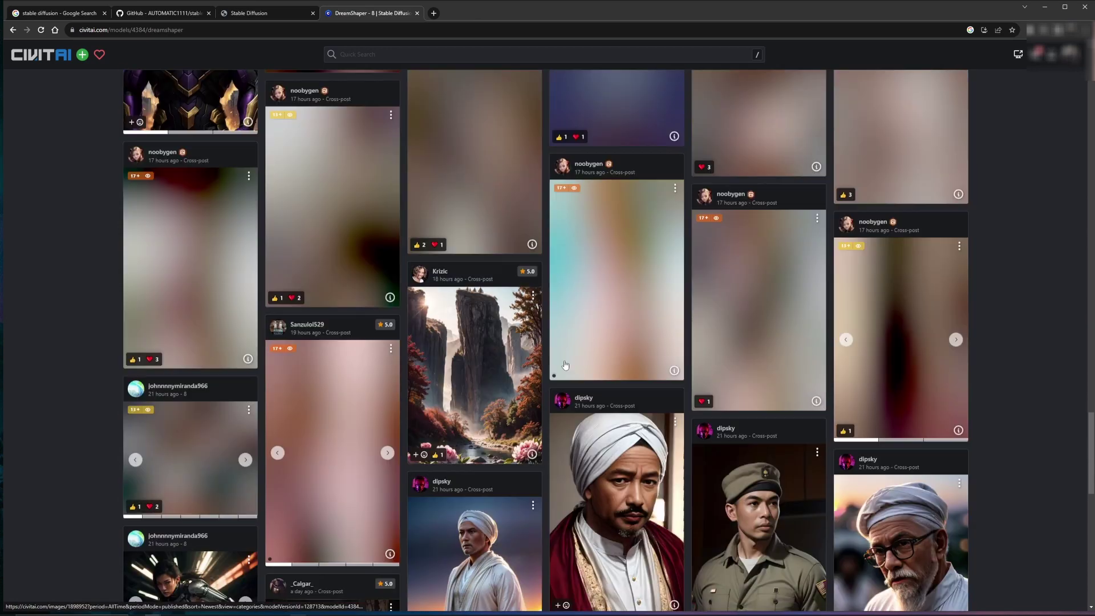
pyautogui.click(485, 350)
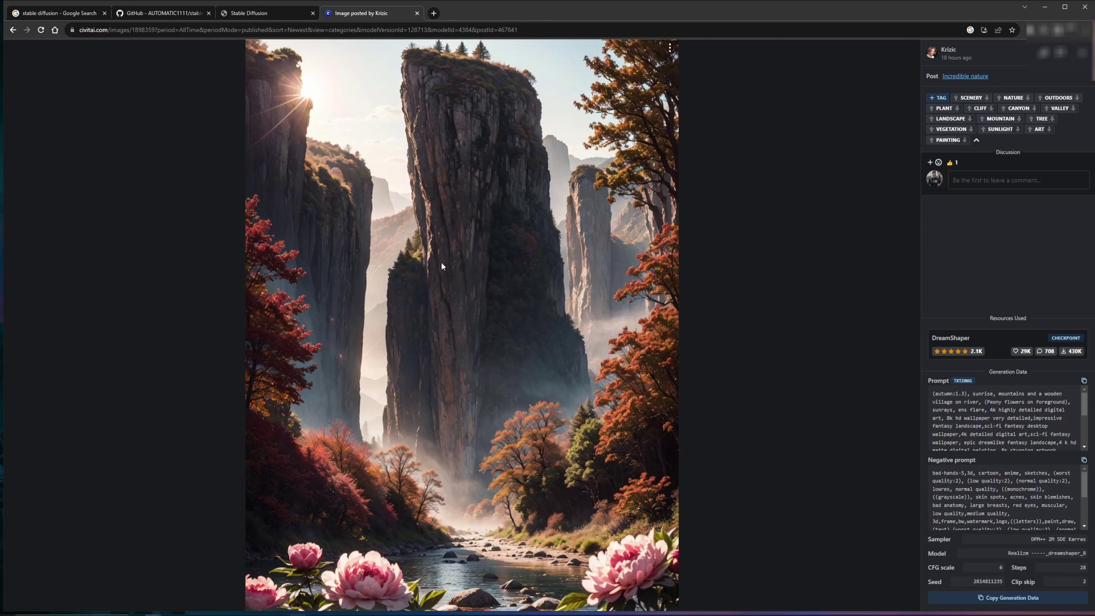
pyautogui.click(16, 31)
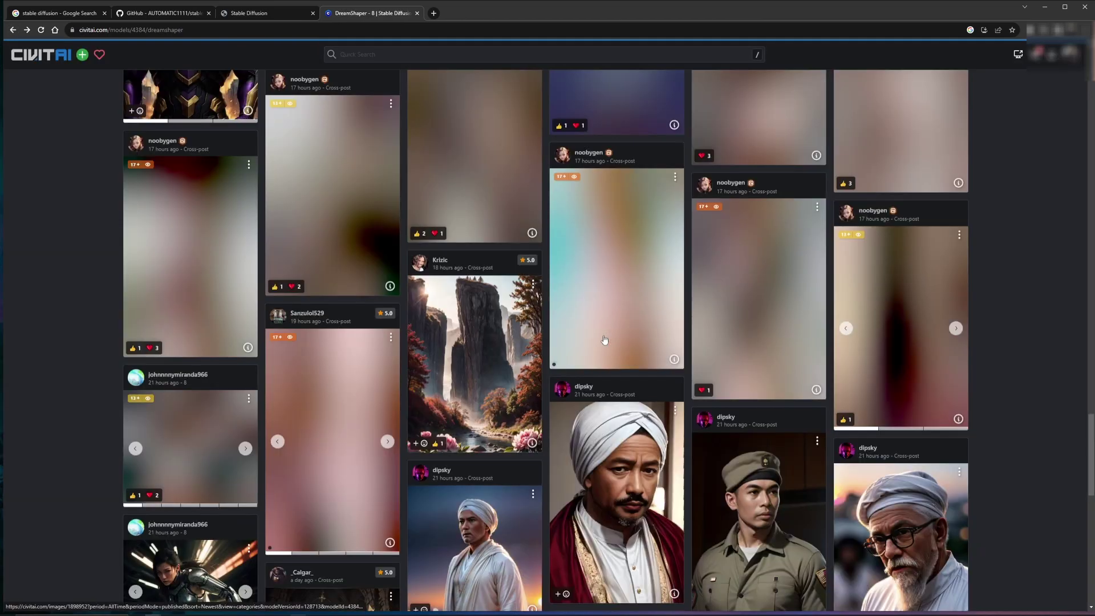
# - Scroll back up to the top of the DreamShaper version 8 page
pyautogui.scroll(15, 604, 340)
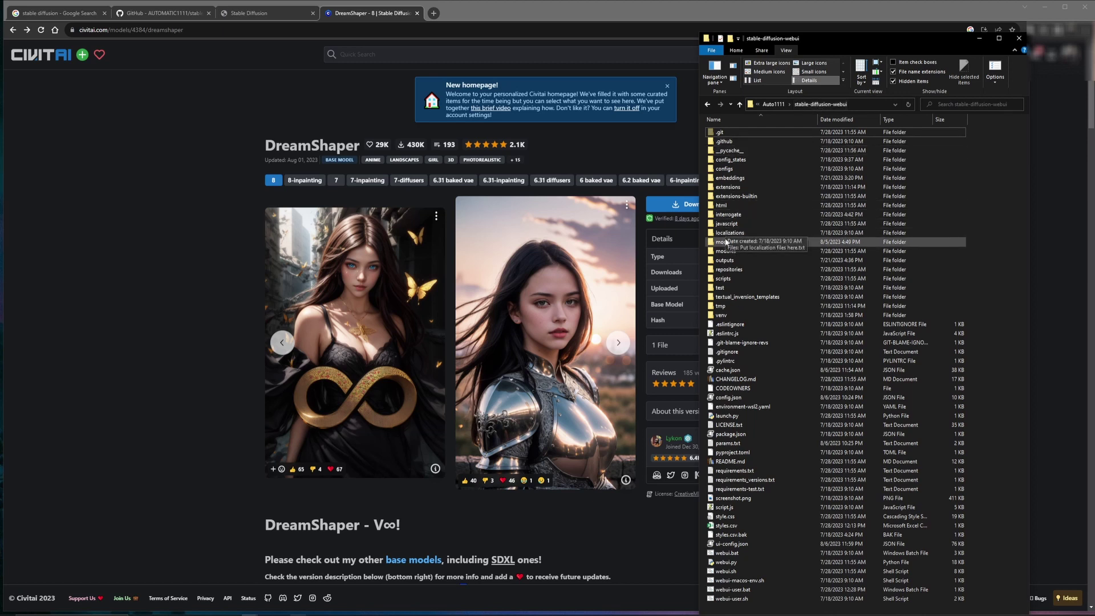
# - Navigate into models > Stable-diffusion to reach the checkpoint folder
pyautogui.doubleClick(726, 242)
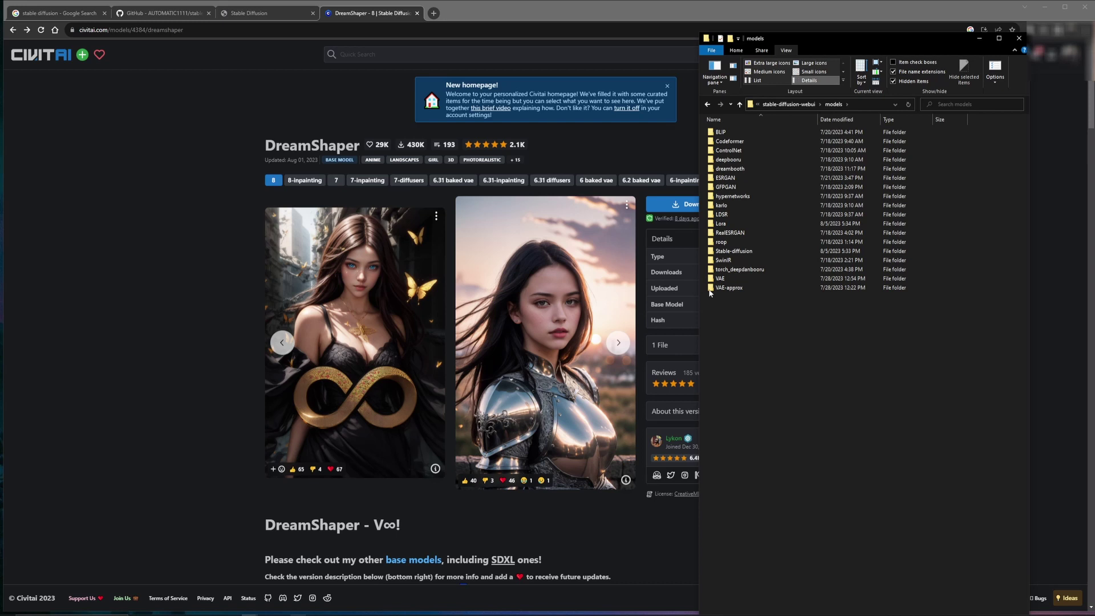
pyautogui.doubleClick(734, 252)
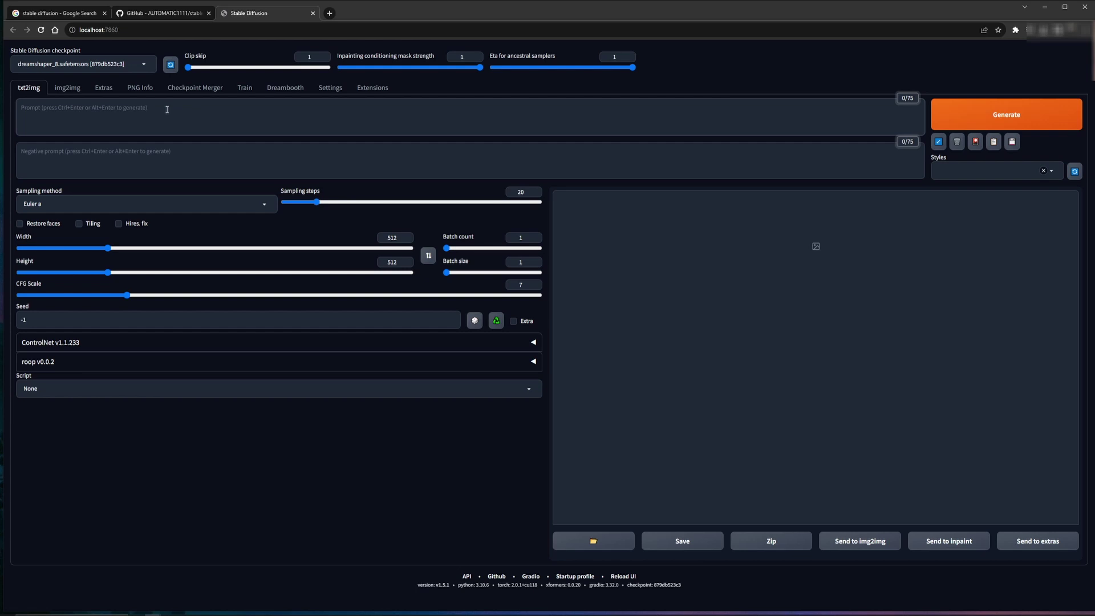
# - Generate a test image from 'a man walking down the street' and enlarge it
pyautogui.write('a man walking')
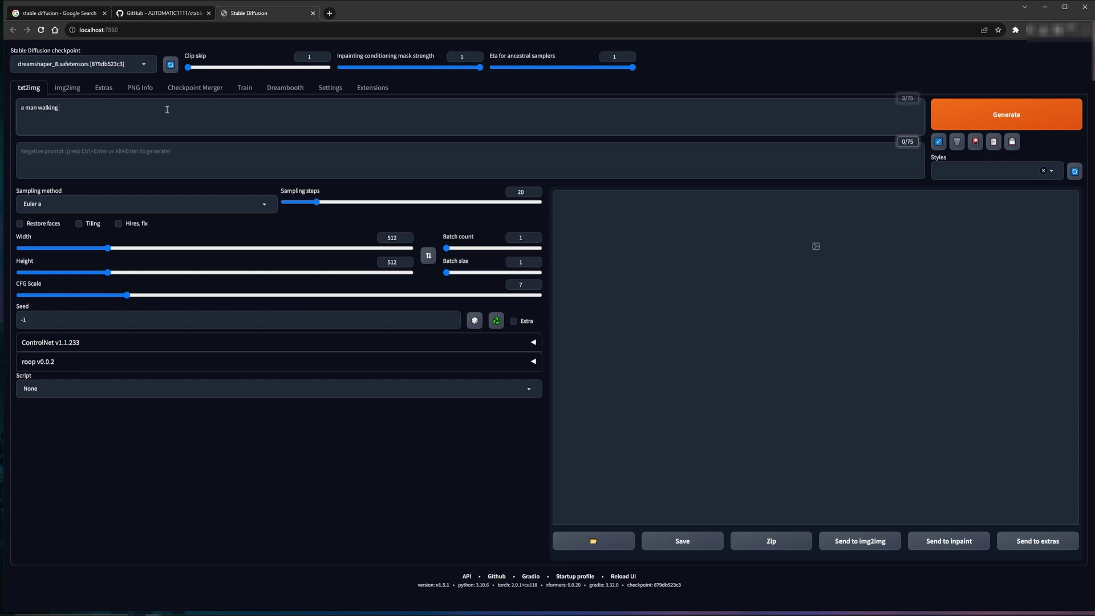
pyautogui.write(' down the street')
pyautogui.click(1061, 106)
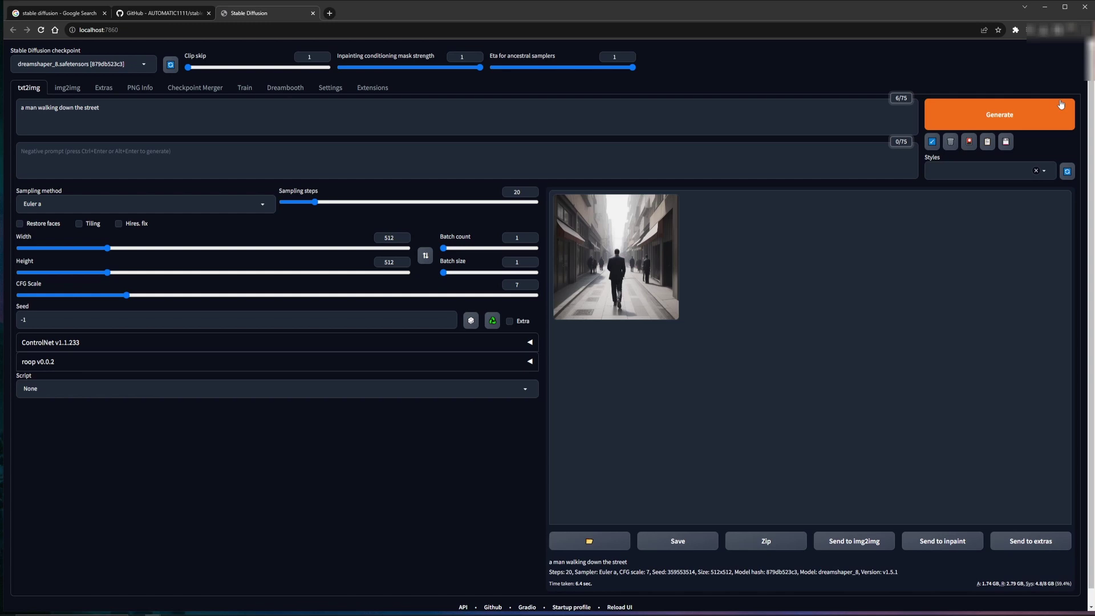
pyautogui.click(637, 273)
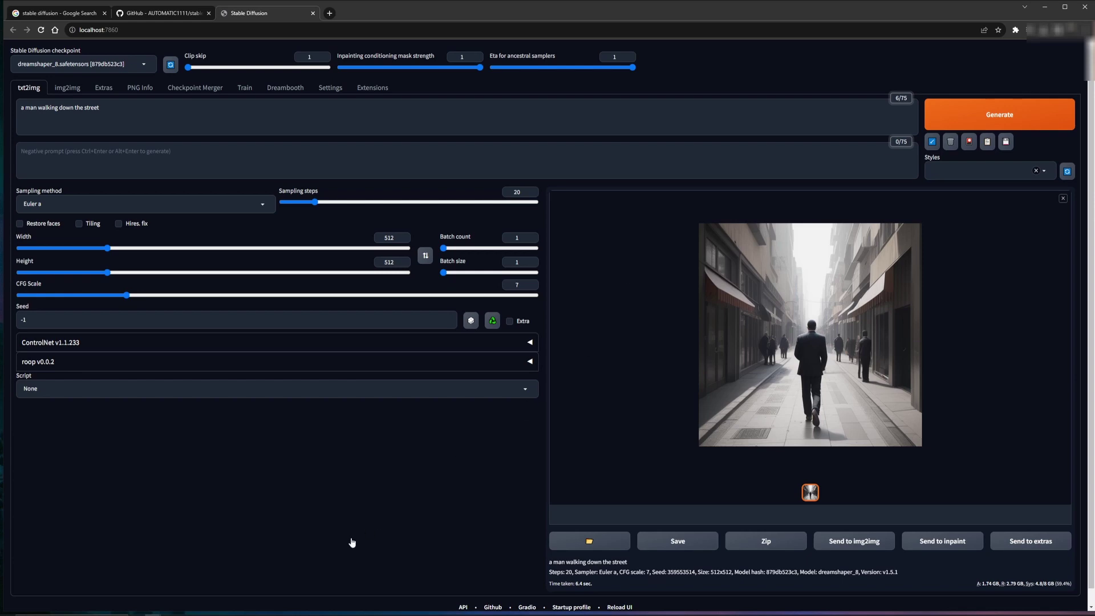
# - Glance at the reference cliff landscape in Photos, then delete the street prompt
pyautogui.moveTo(294, 603)
pyautogui.click(298, 574)
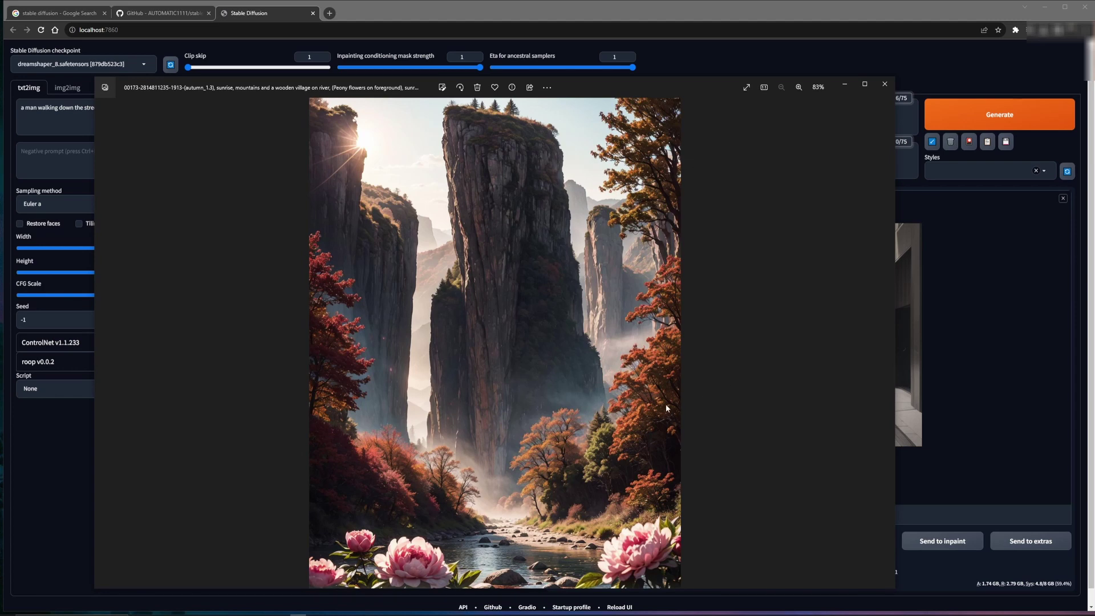
pyautogui.click(947, 443)
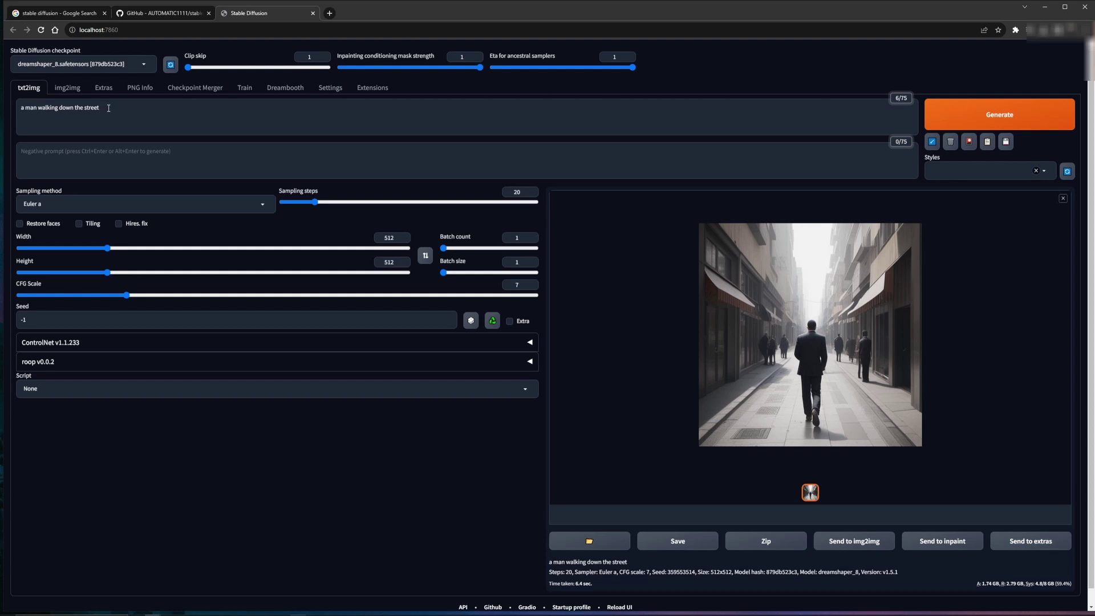
pyautogui.moveTo(106, 108); pyautogui.dragTo(10, 112)
pyautogui.press('BackSpace')
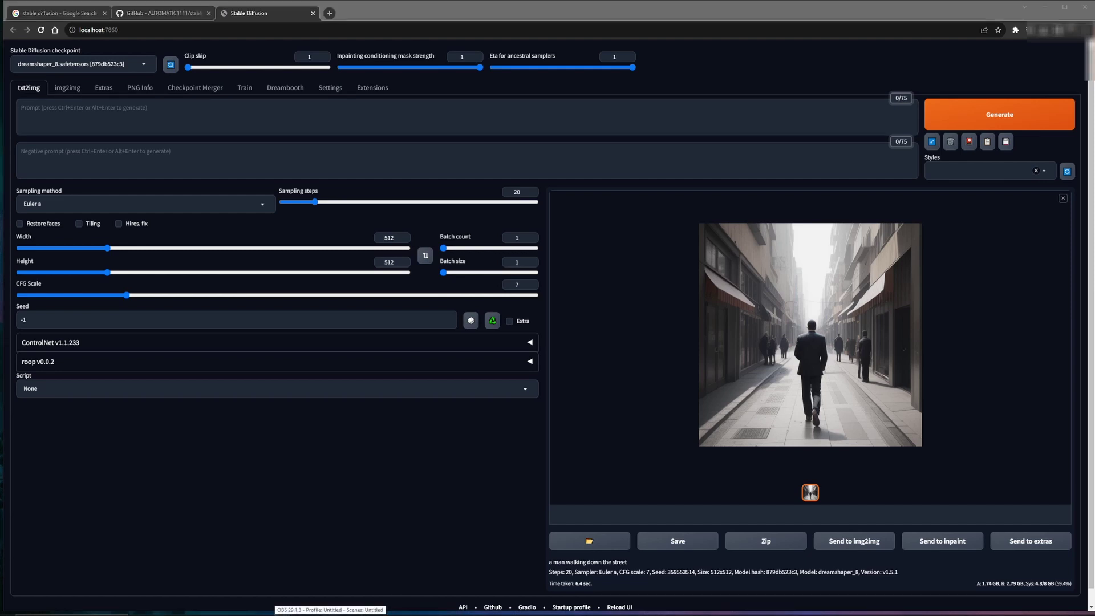
# - Paste the long prompt beginning '(autumn:1.3), sunrise, mountains' into the prompt box
pyautogui.click(361, 126)
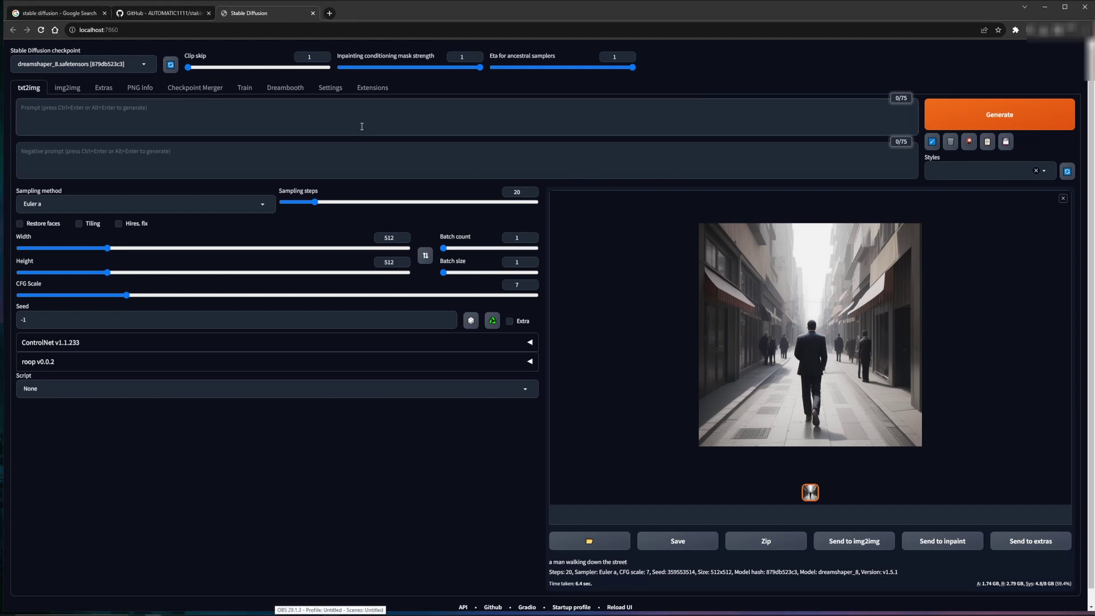
pyautogui.hotkey('ctrl', 'v')
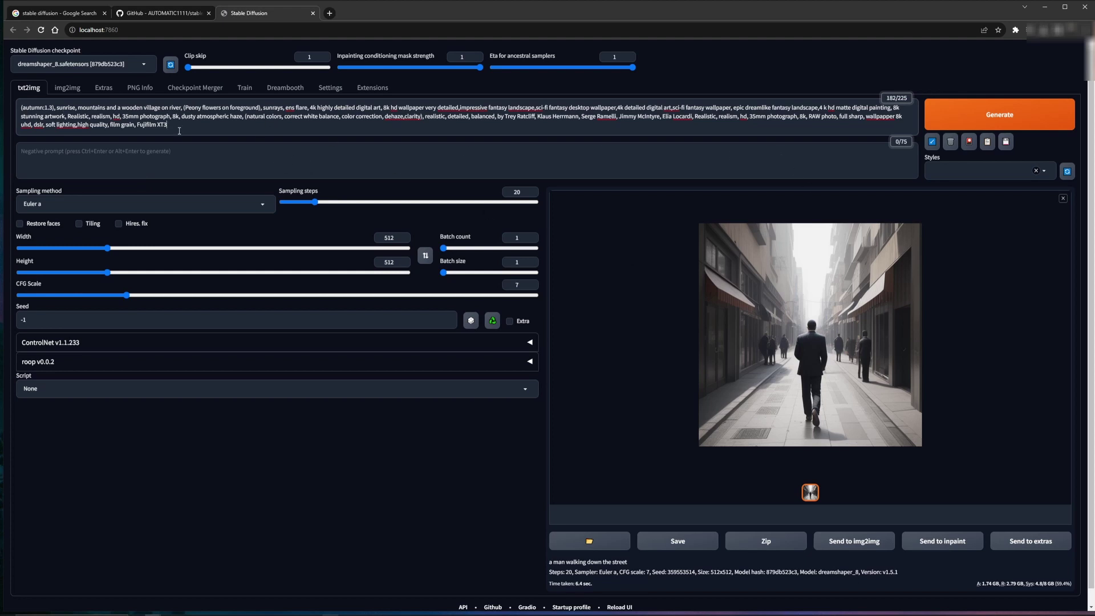
# - Generate the autumn village-on-river image and compare it side by side with the reference
pyautogui.click(986, 123)
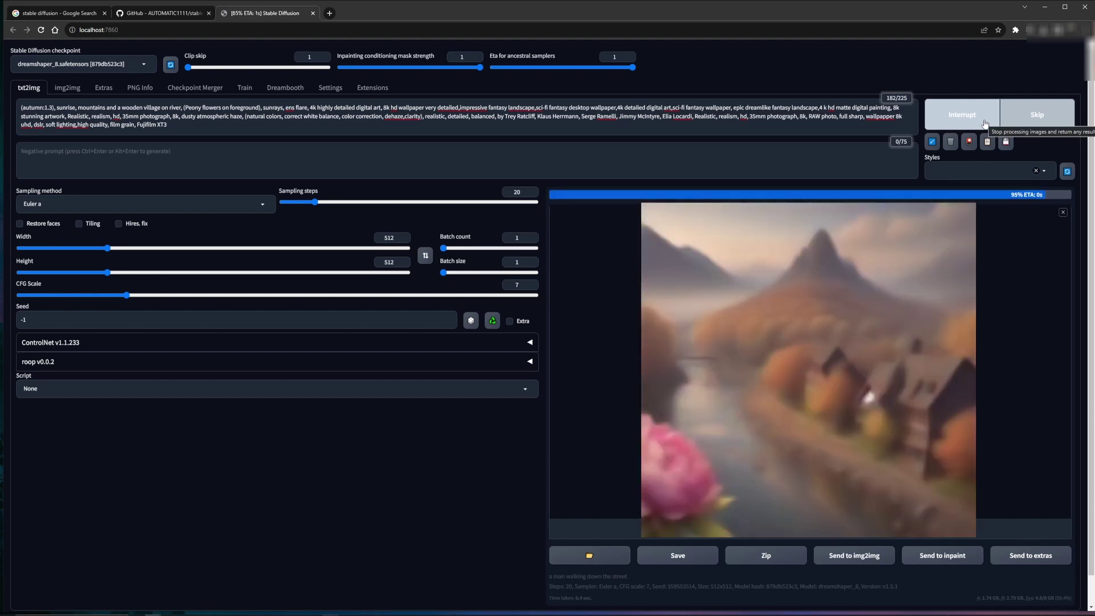
pyautogui.click(872, 302)
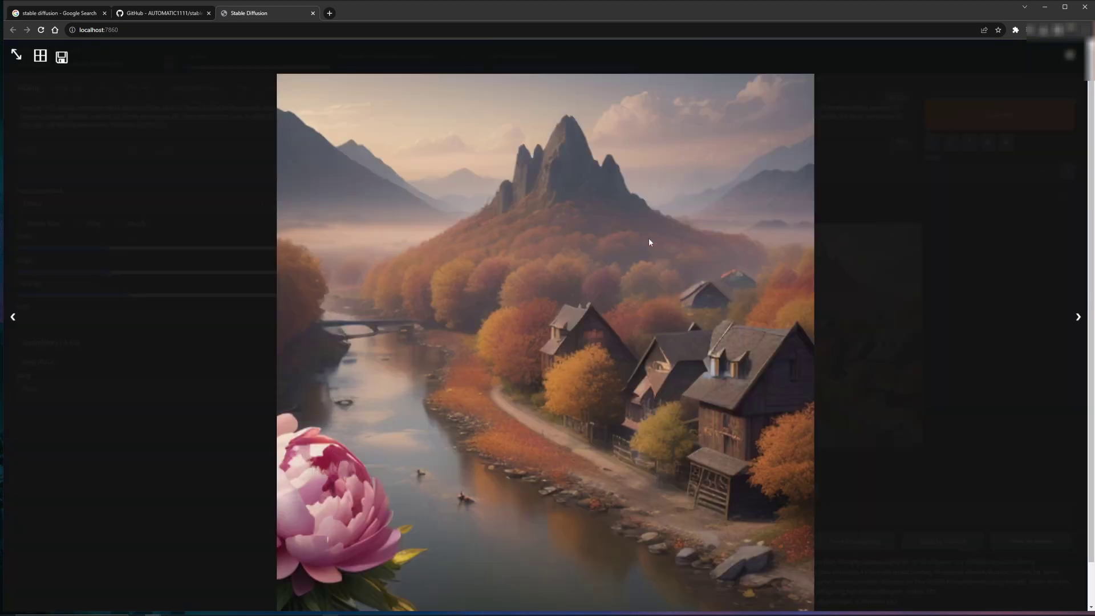
pyautogui.click(310, 611)
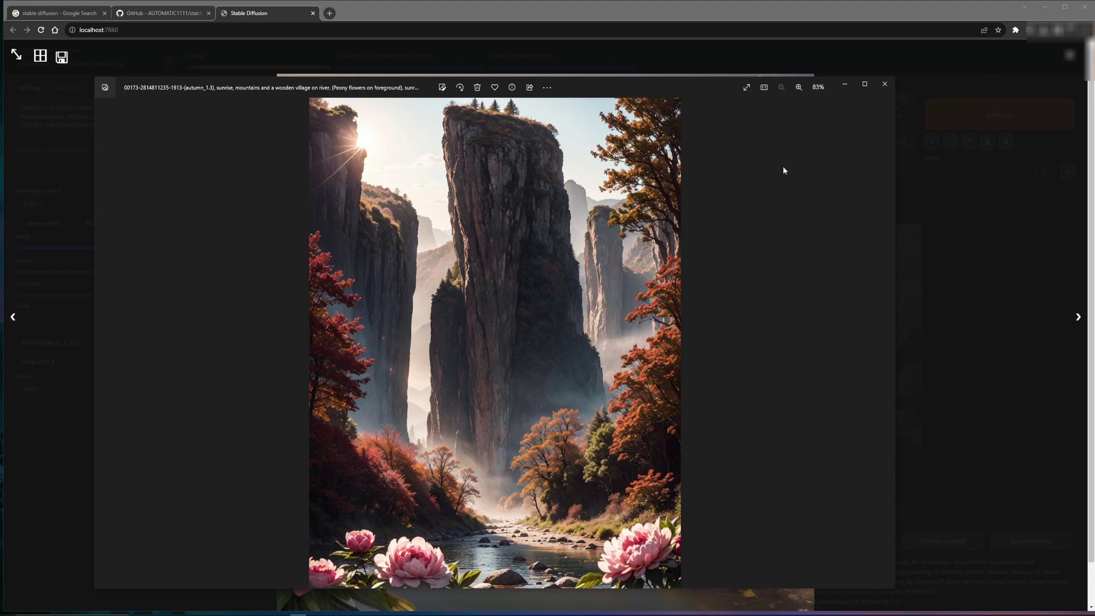
pyautogui.moveTo(894, 179); pyautogui.dragTo(605, 197)
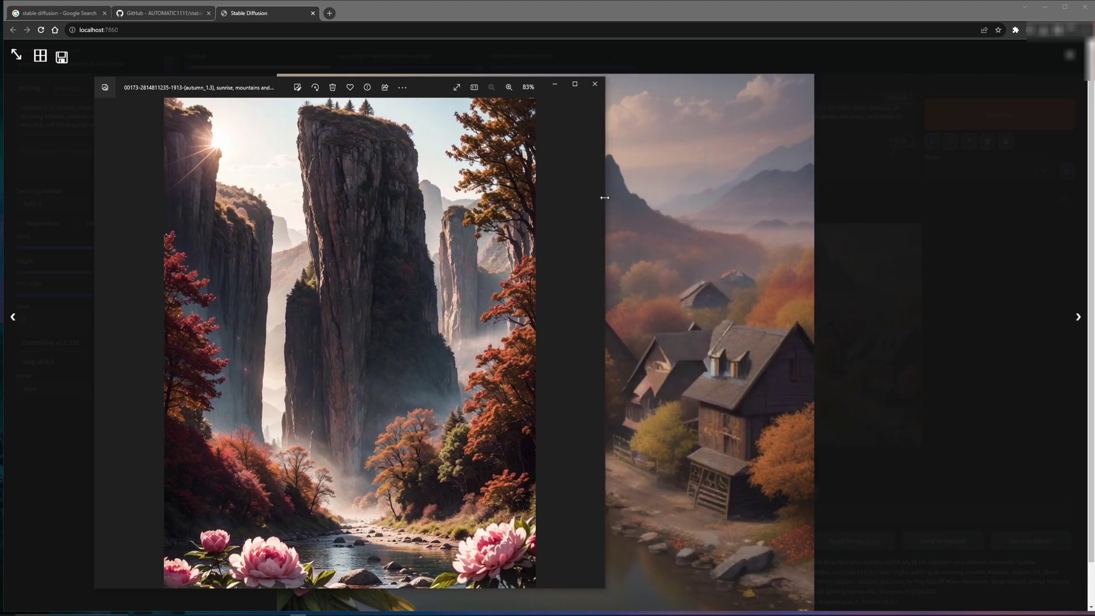
pyautogui.moveTo(425, 83); pyautogui.dragTo(692, 92)
pyautogui.click(822, 94)
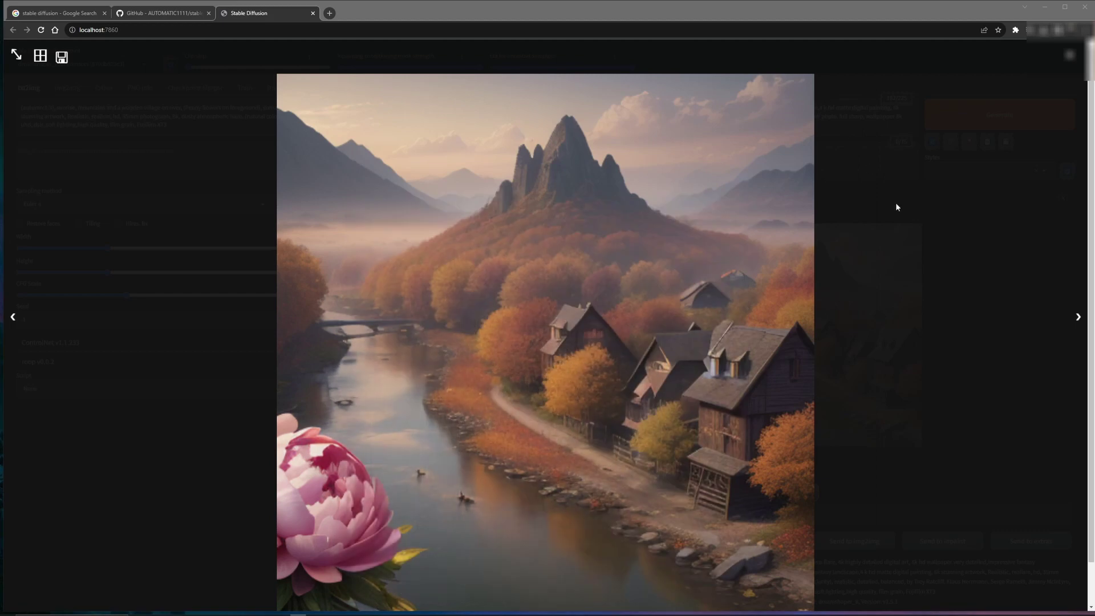
pyautogui.click(993, 311)
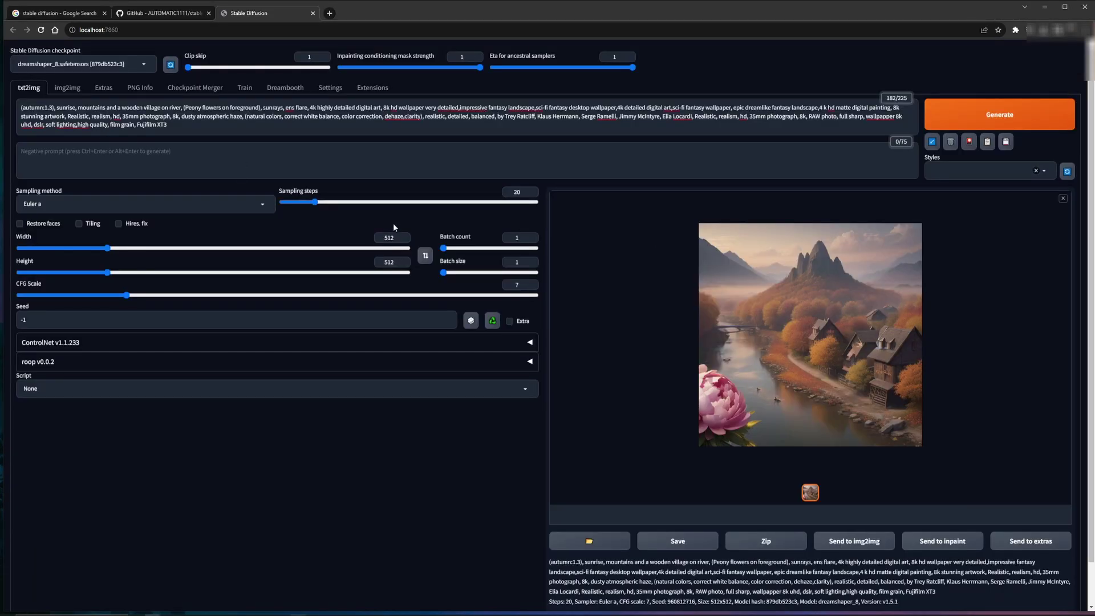
# - Switch the sampler to DPM++ 2M SDE Karras and generate a new autumn image
pyautogui.click(79, 213)
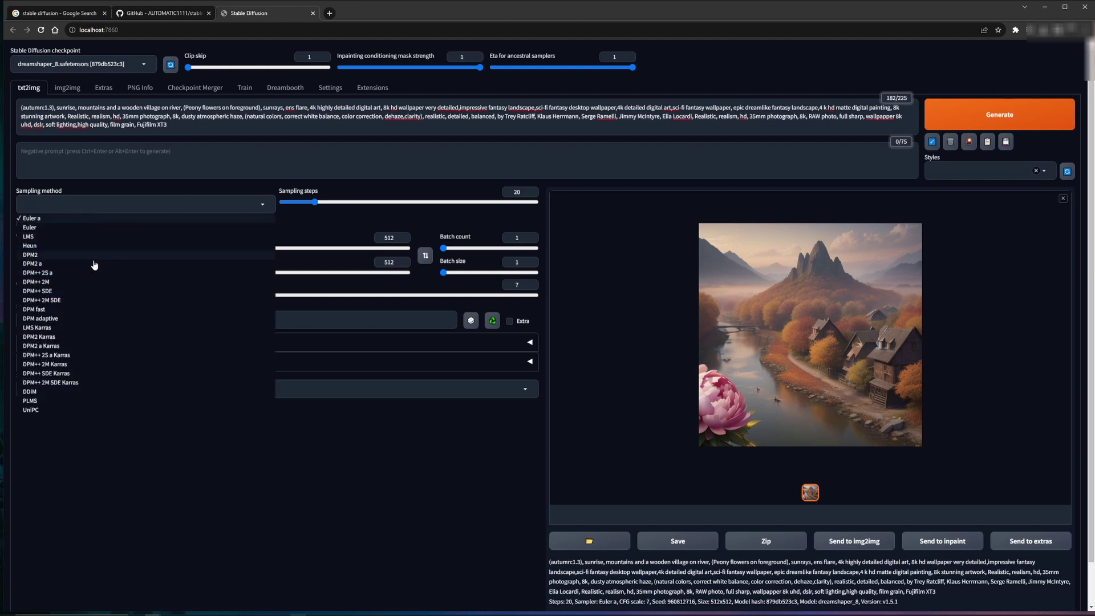
pyautogui.click(83, 383)
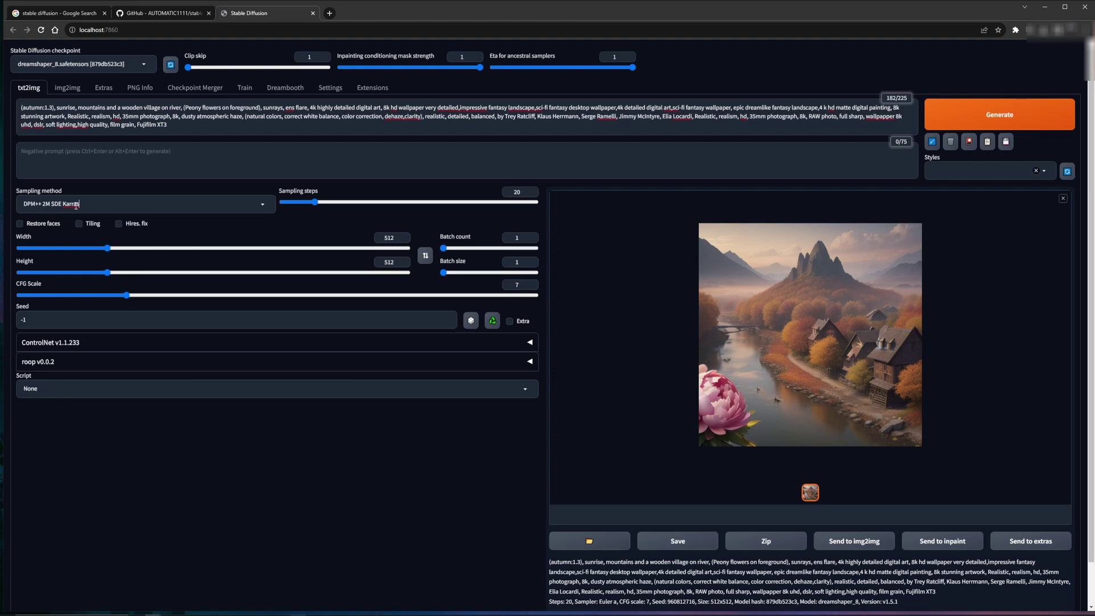
pyautogui.click(990, 119)
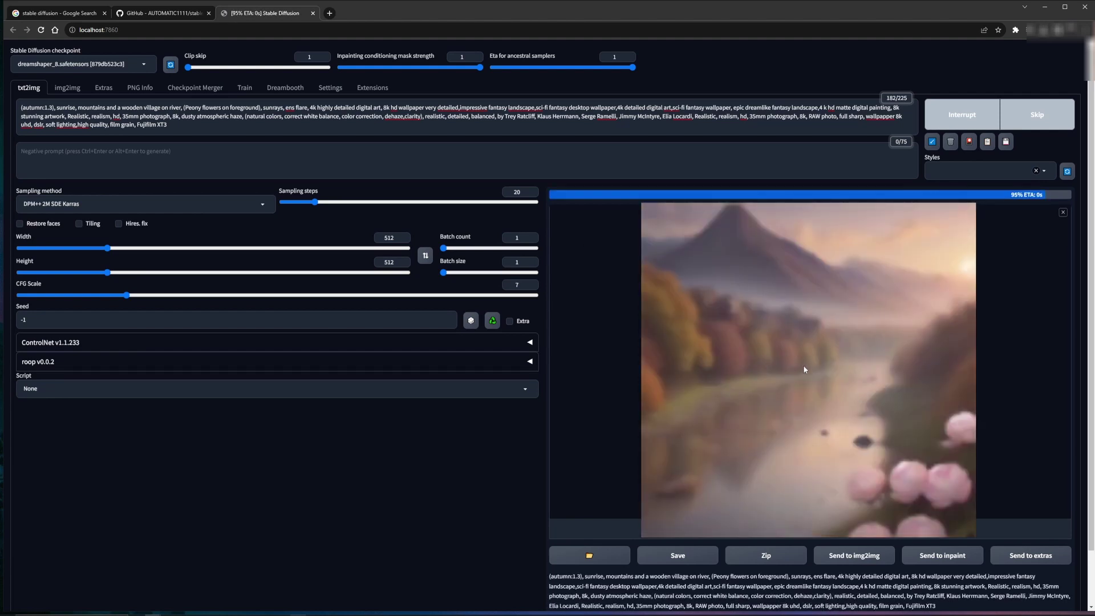
pyautogui.click(827, 331)
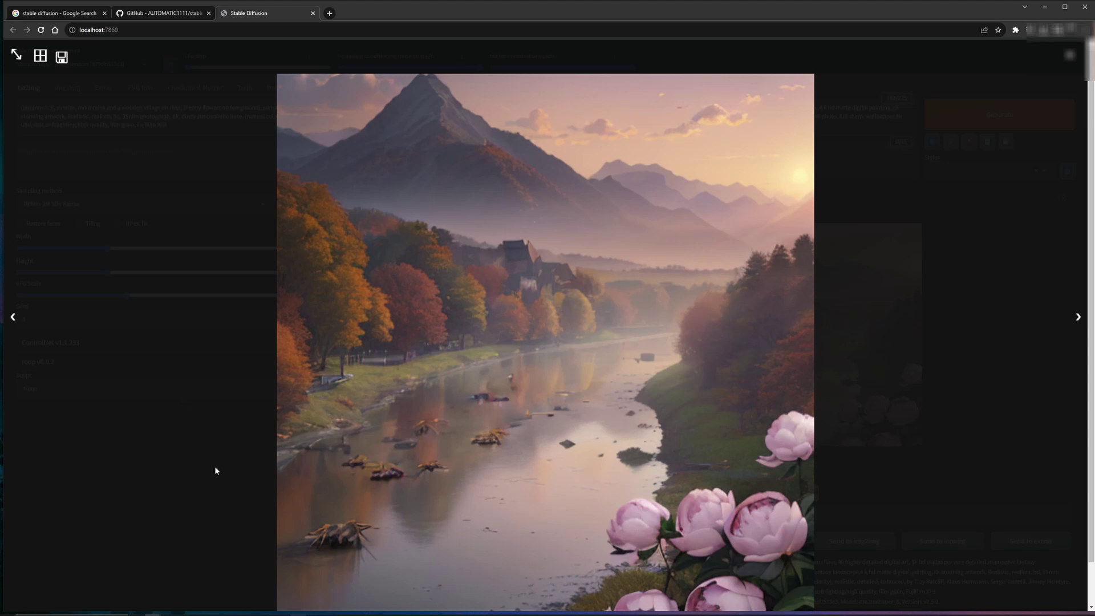
pyautogui.click(210, 495)
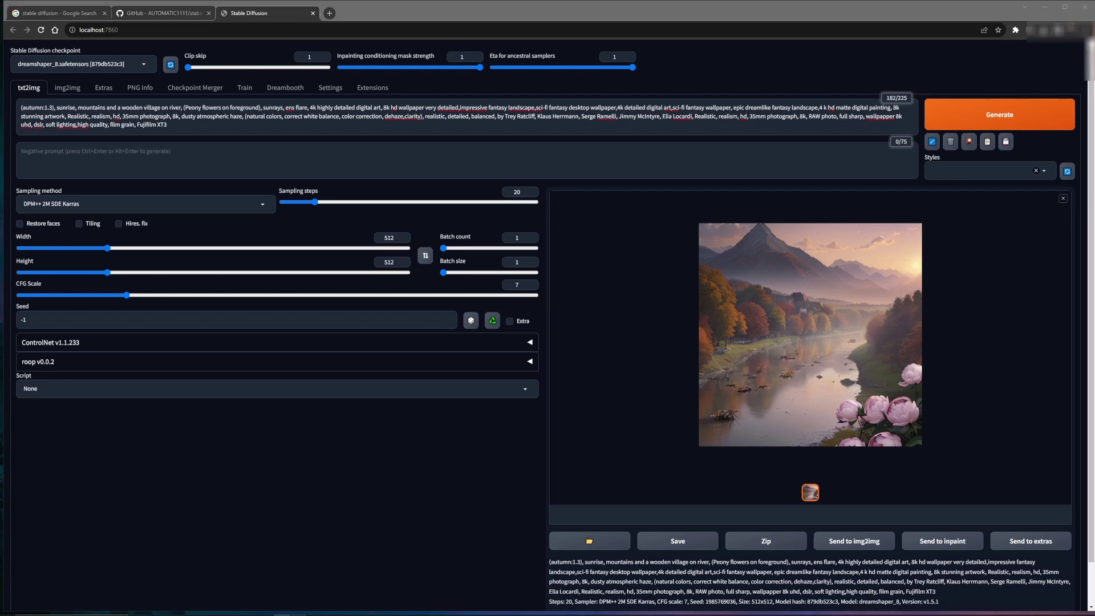
# - Paste the long negative prompt and generate a new cabin-and-peonies river image, viewed full-screen
pyautogui.rightClick(262, 160)
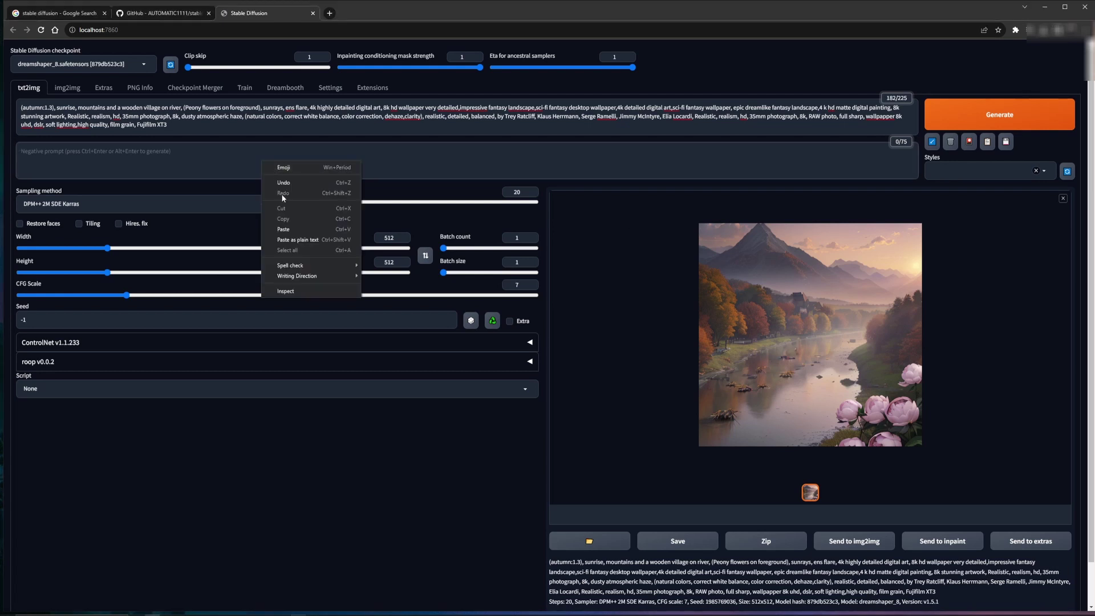
pyautogui.click(283, 230)
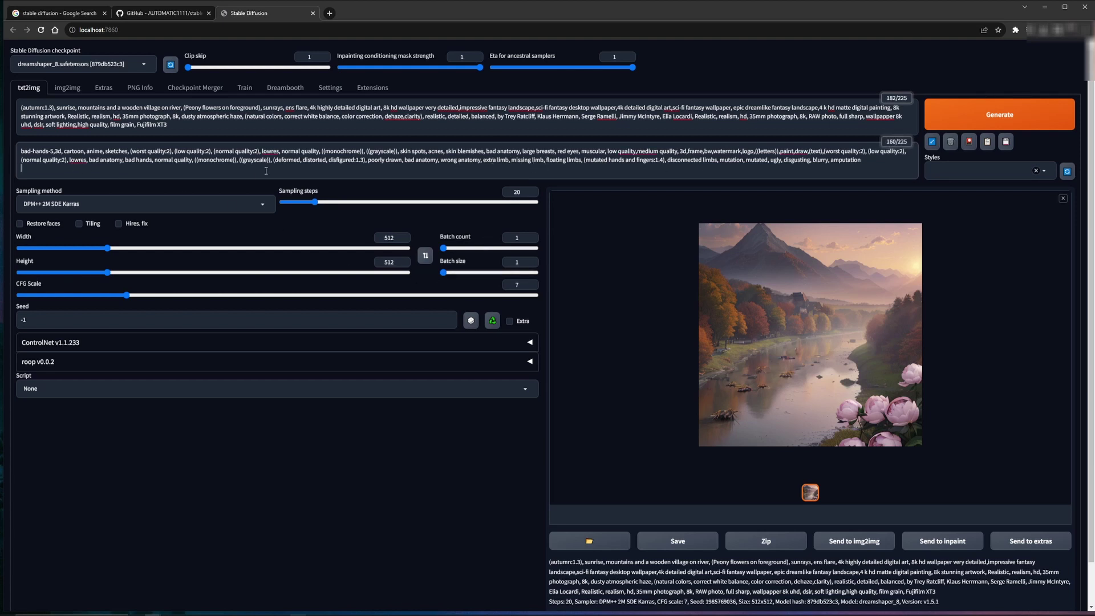
pyautogui.click(800, 341)
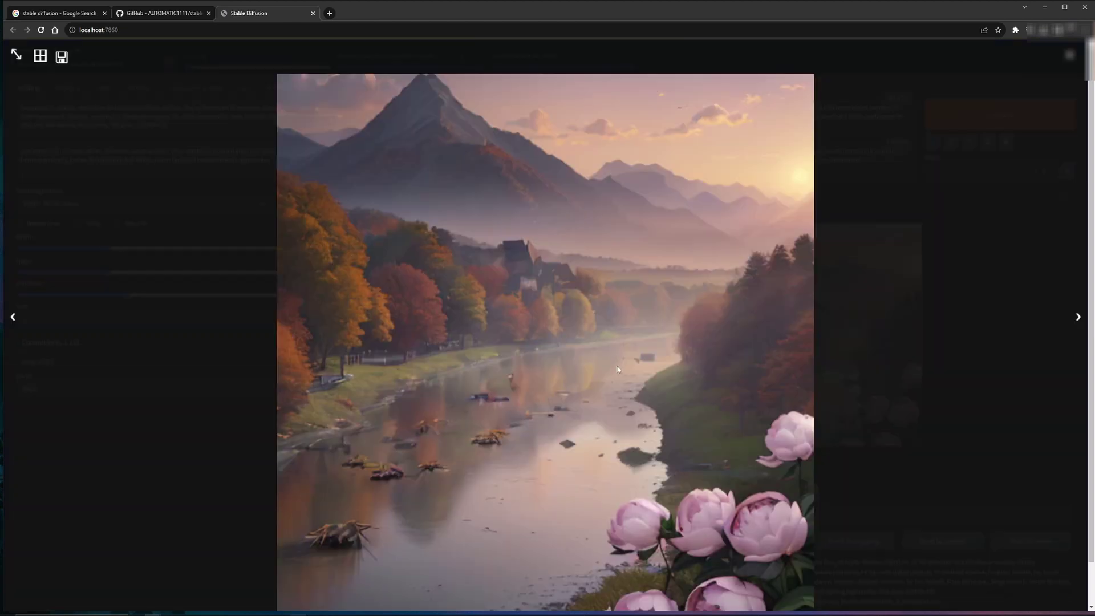
pyautogui.click(966, 357)
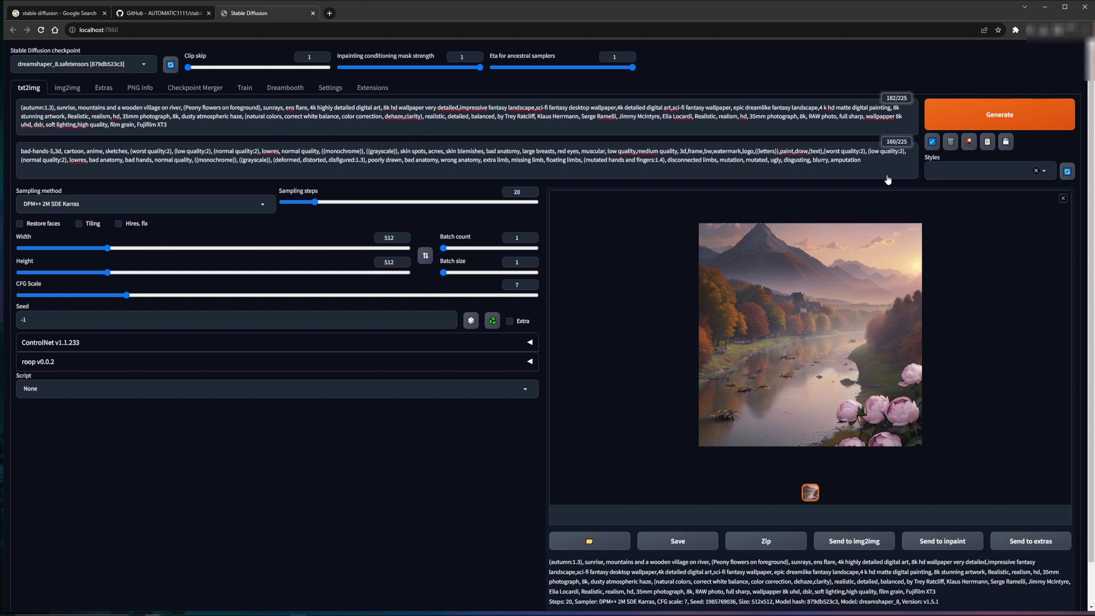
pyautogui.click(990, 117)
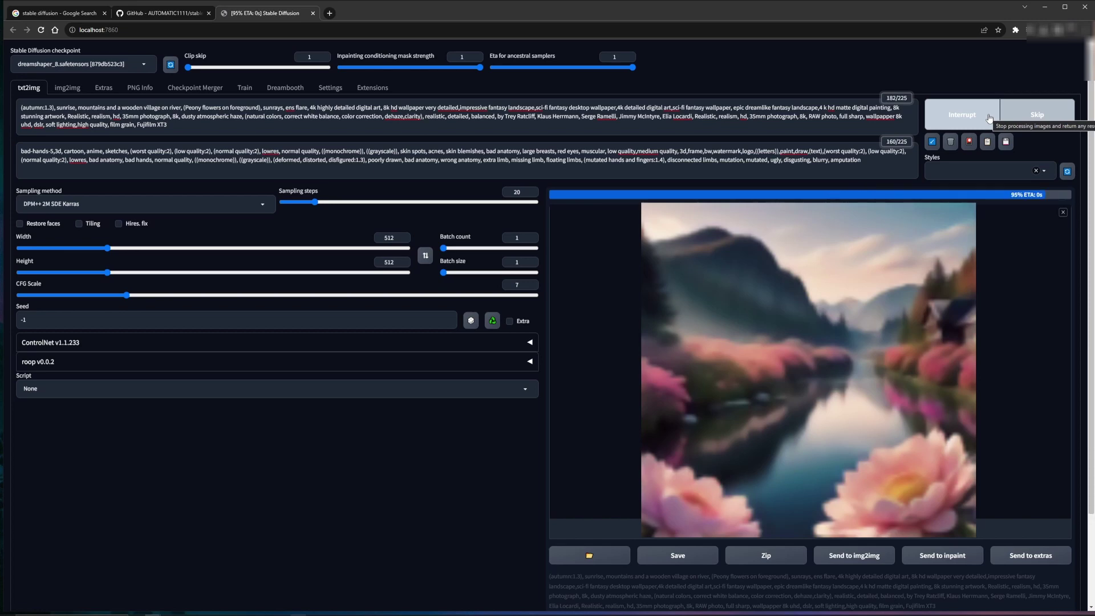
pyautogui.click(877, 311)
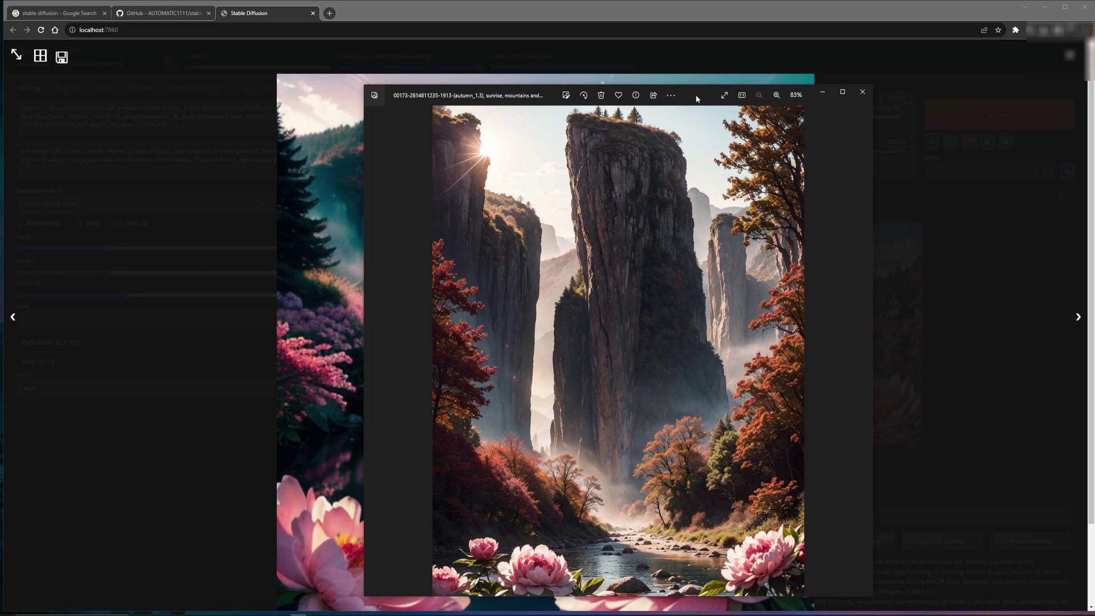
# - Compare the new river image against the reference photo, then close the enlarged view
pyautogui.moveTo(696, 94); pyautogui.dragTo(1094, 92)
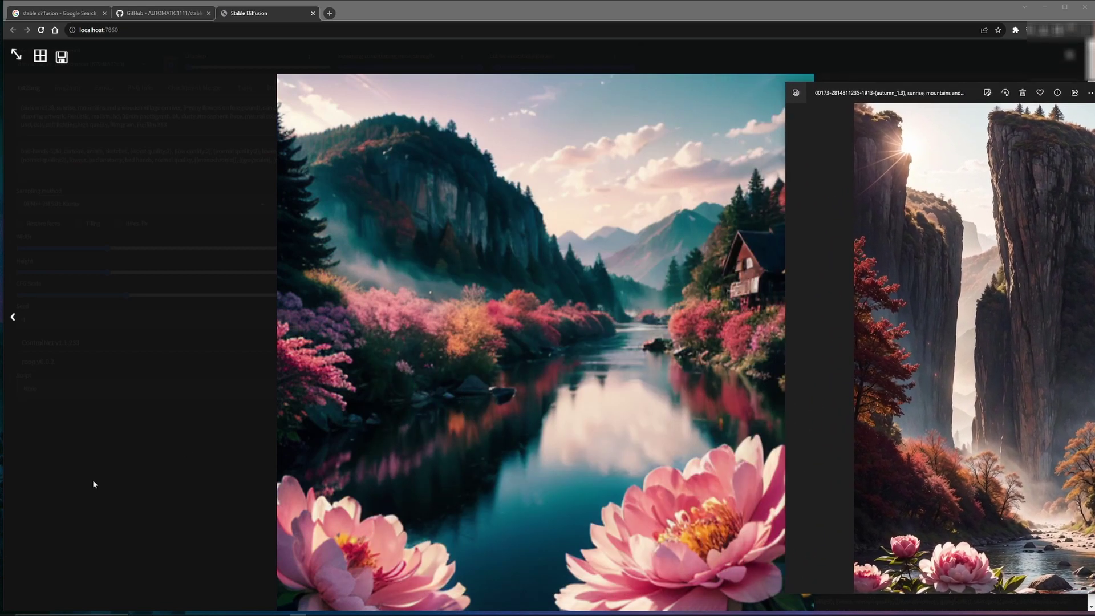
pyautogui.click(135, 494)
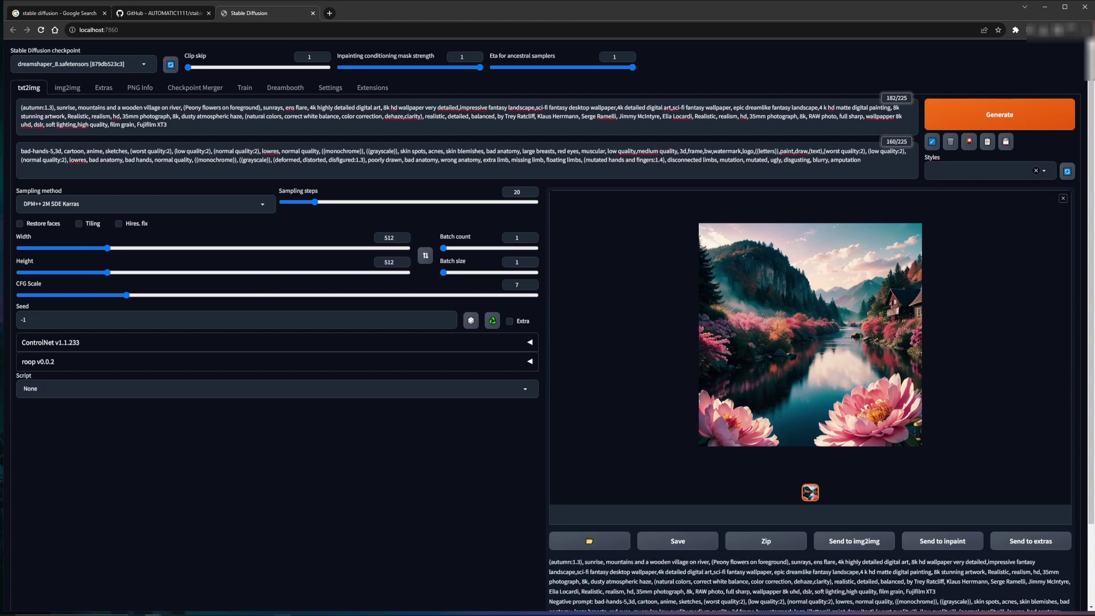
pyautogui.hotkey('alt', 'Tab')
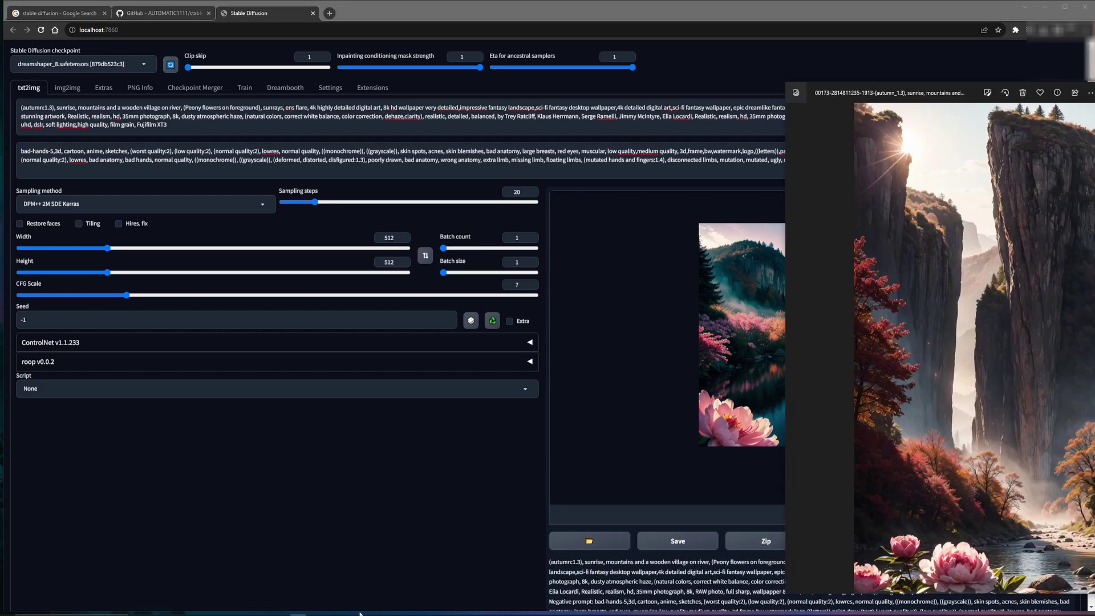
pyautogui.hotkey('alt', 'Tab')
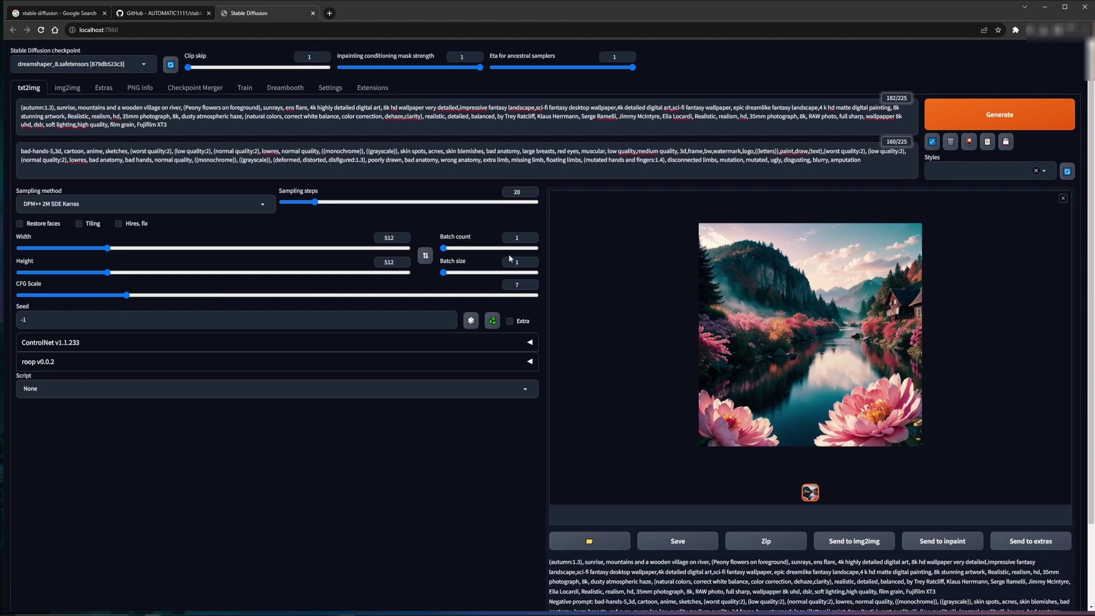
# - Generate at 1024 by 1352 and place the reference photo alongside for comparison
pyautogui.doubleClick(392, 239)
pyautogui.write('1024')
pyautogui.doubleClick(390, 261)
pyautogui.write('1352')
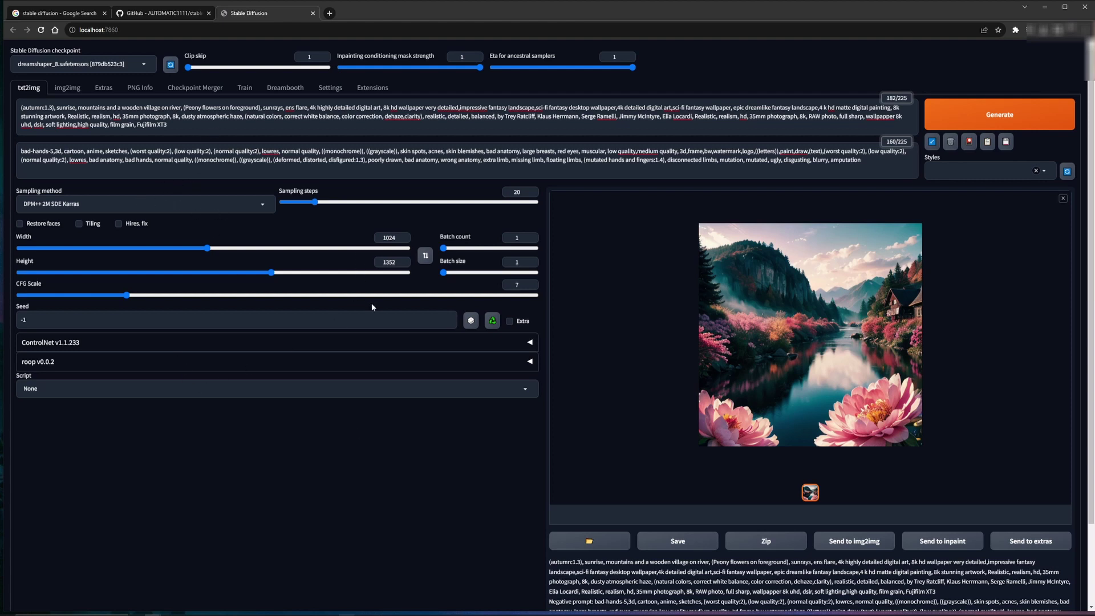
pyautogui.click(997, 117)
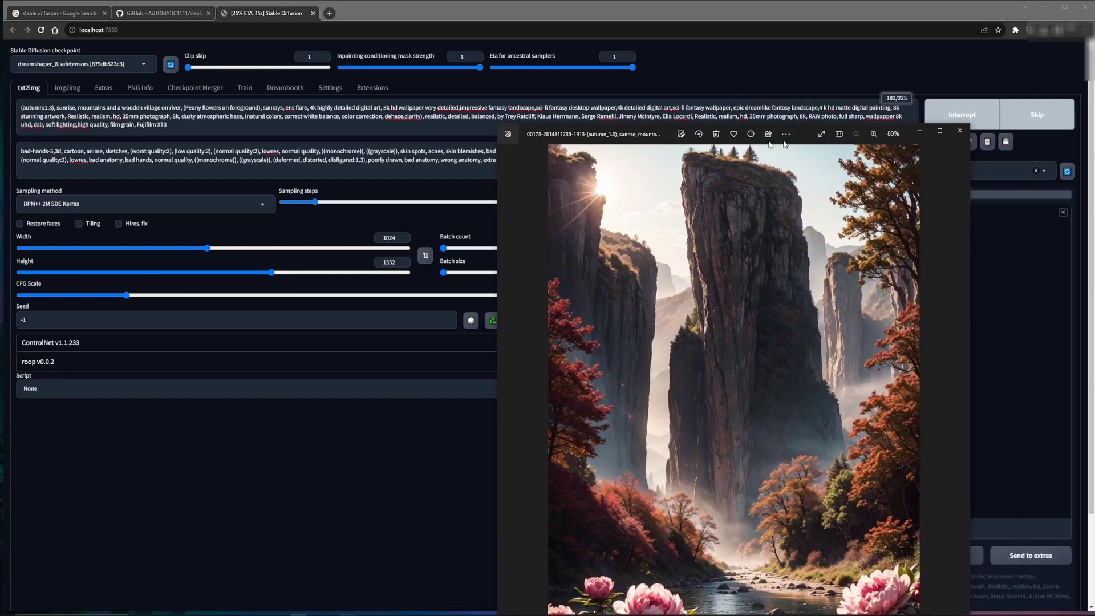
pyautogui.moveTo(785, 144); pyautogui.dragTo(401, 86)
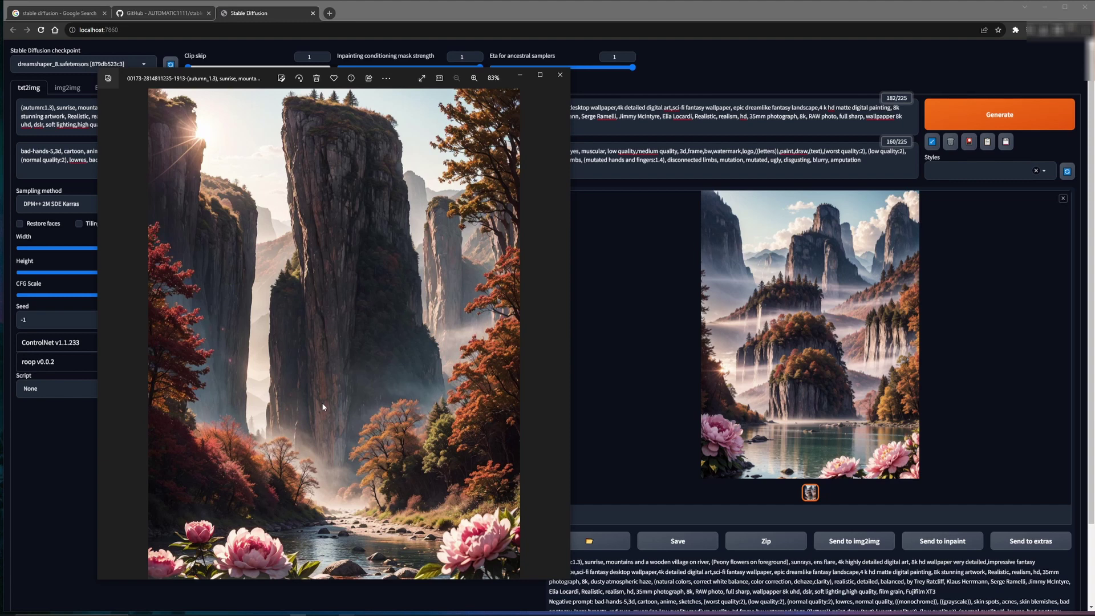
pyautogui.click(62, 477)
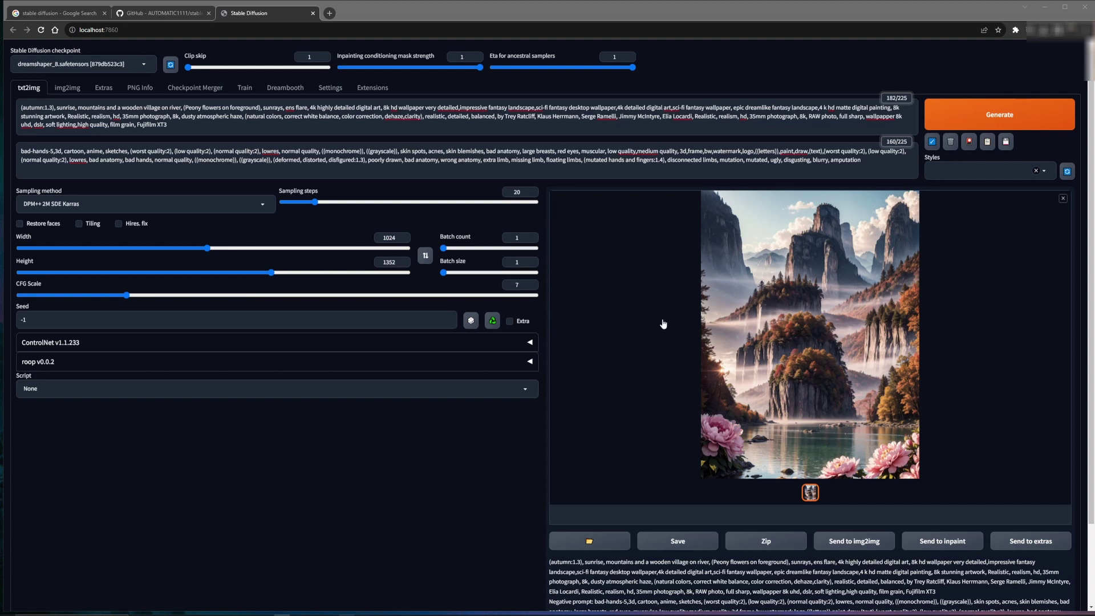
pyautogui.click(104, 322)
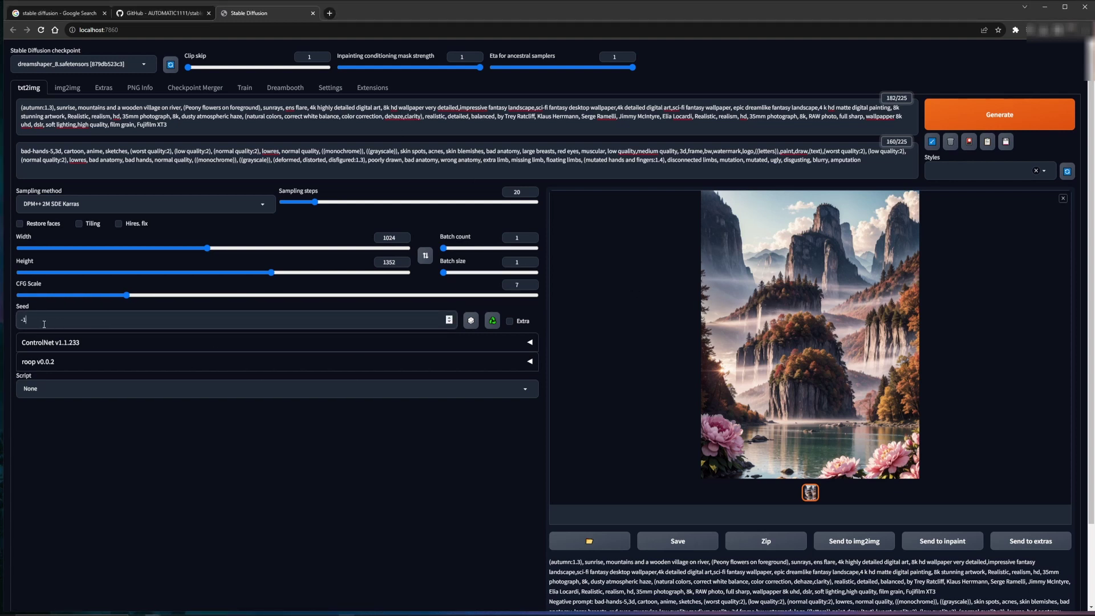
pyautogui.moveTo(44, 324); pyautogui.dragTo(2, 324)
pyautogui.hotkey('ctrl', 'v')
pyautogui.click(977, 128)
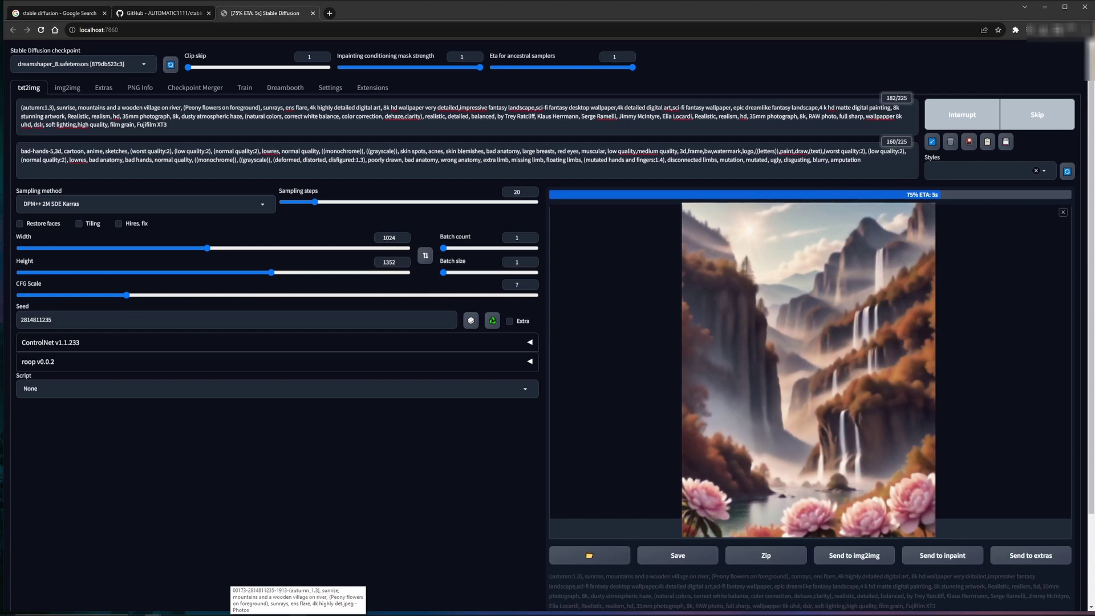
# - Open the reference photo to compare with the seeded waterfall-cliff image
pyautogui.click(306, 614)
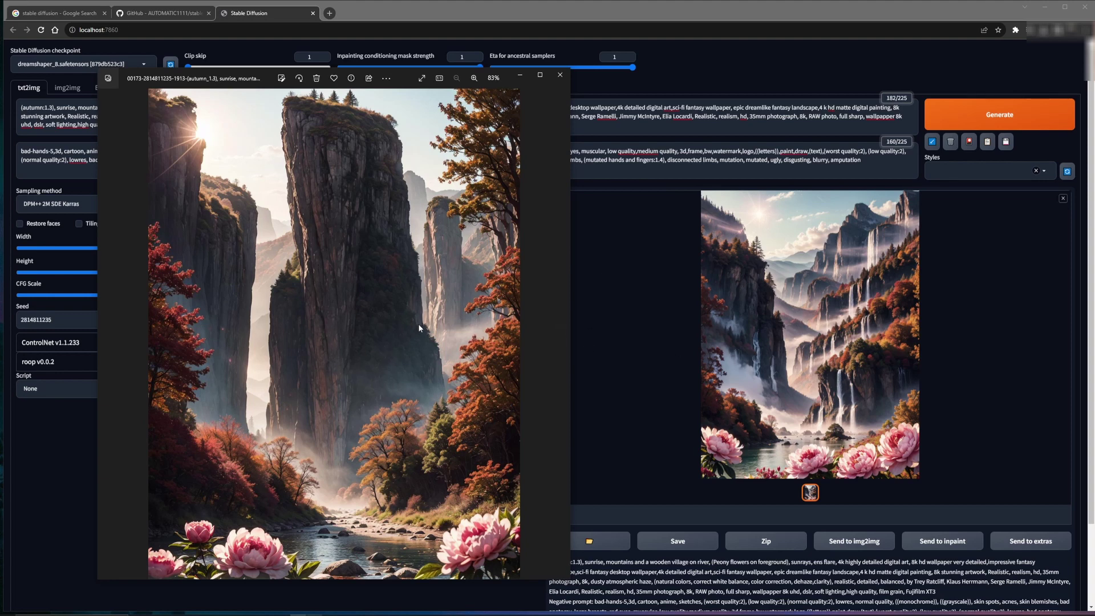
# - Lower CFG Scale from 7 to 6 and raise sampling steps from 20 to 28
pyautogui.click(63, 498)
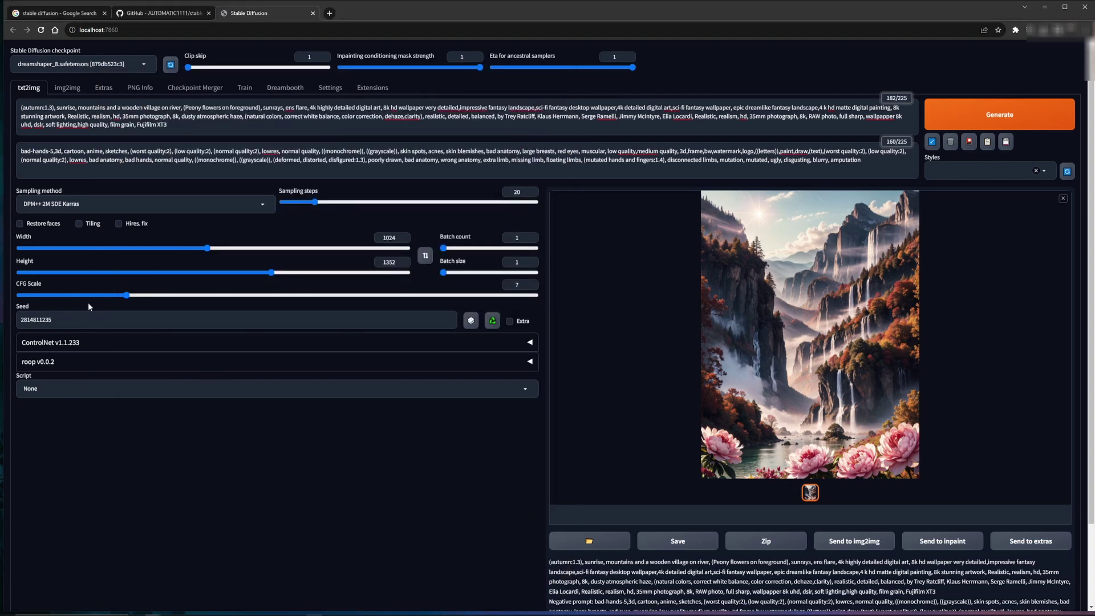
pyautogui.moveTo(97, 296); pyautogui.dragTo(107, 297)
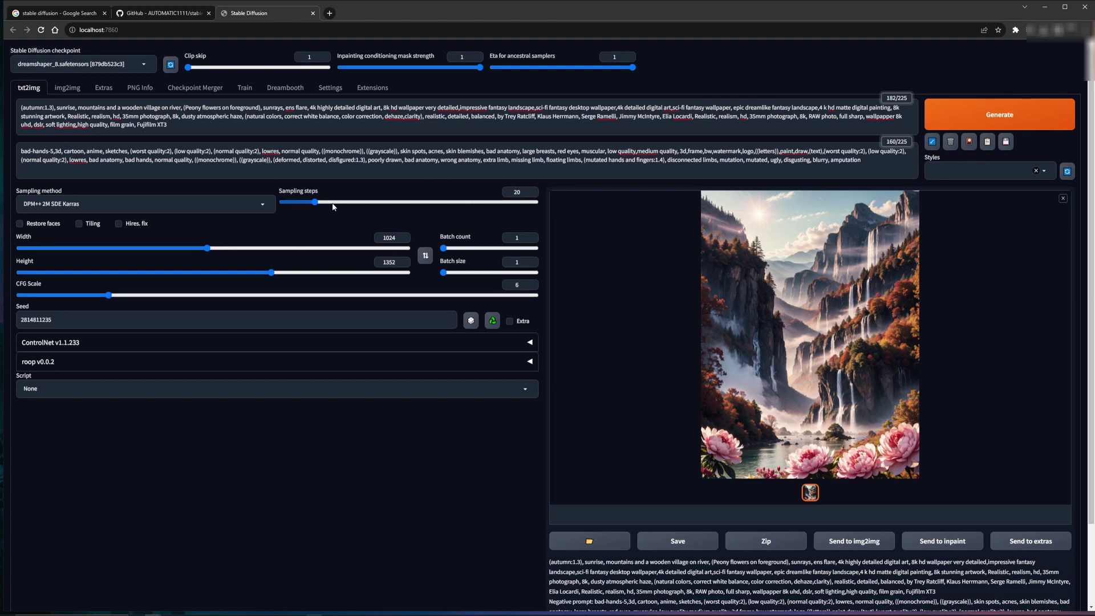
pyautogui.moveTo(323, 206); pyautogui.dragTo(329, 206)
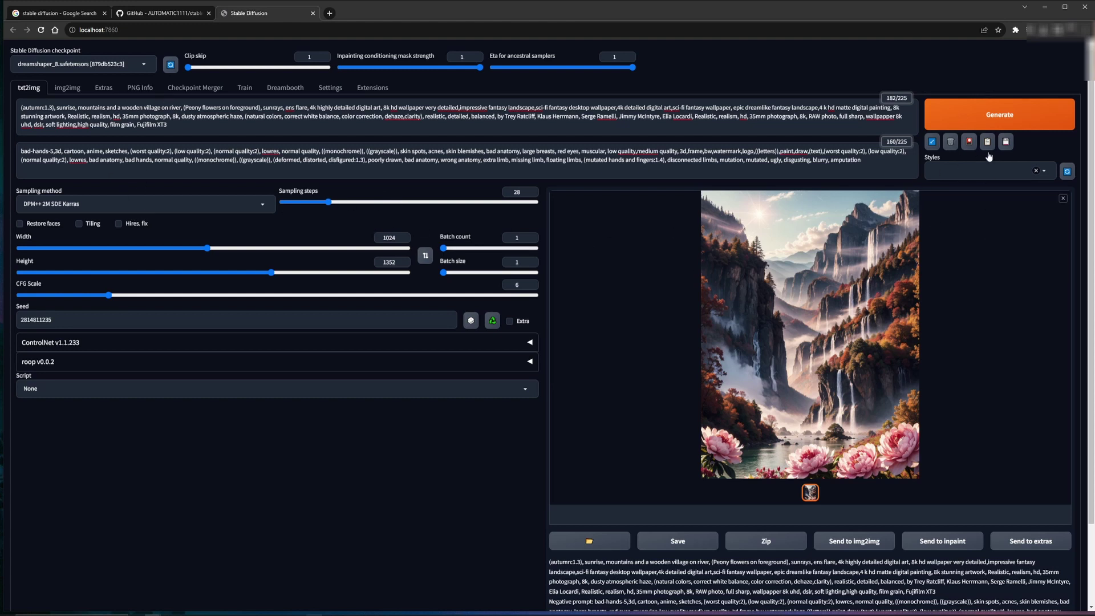
# - Generate with CFG 6 and 28 steps, then set Clip skip to 2
pyautogui.click(1010, 119)
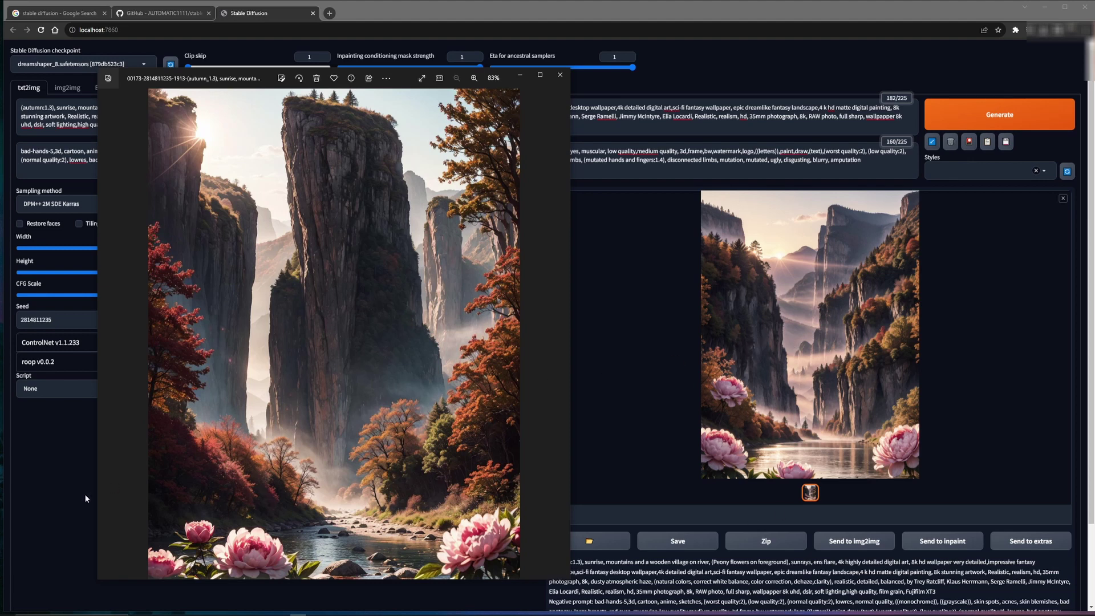
pyautogui.click(68, 487)
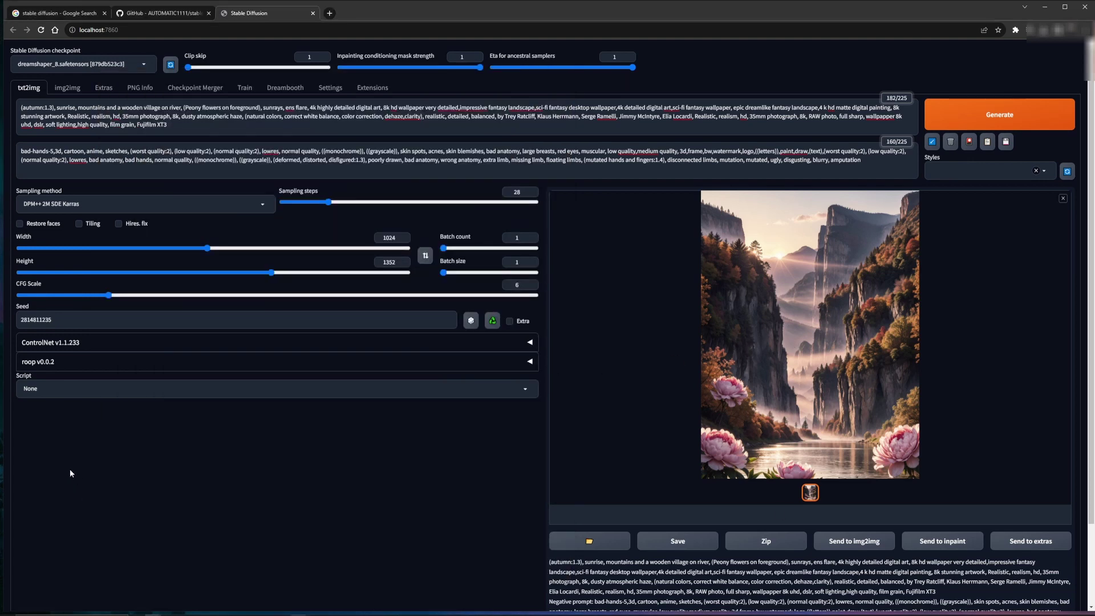
pyautogui.click(200, 67)
# - Bring Eta for ancestral samplers down from 1, fine-tuning it to 0.2
pyautogui.moveTo(609, 67); pyautogui.dragTo(521, 69)
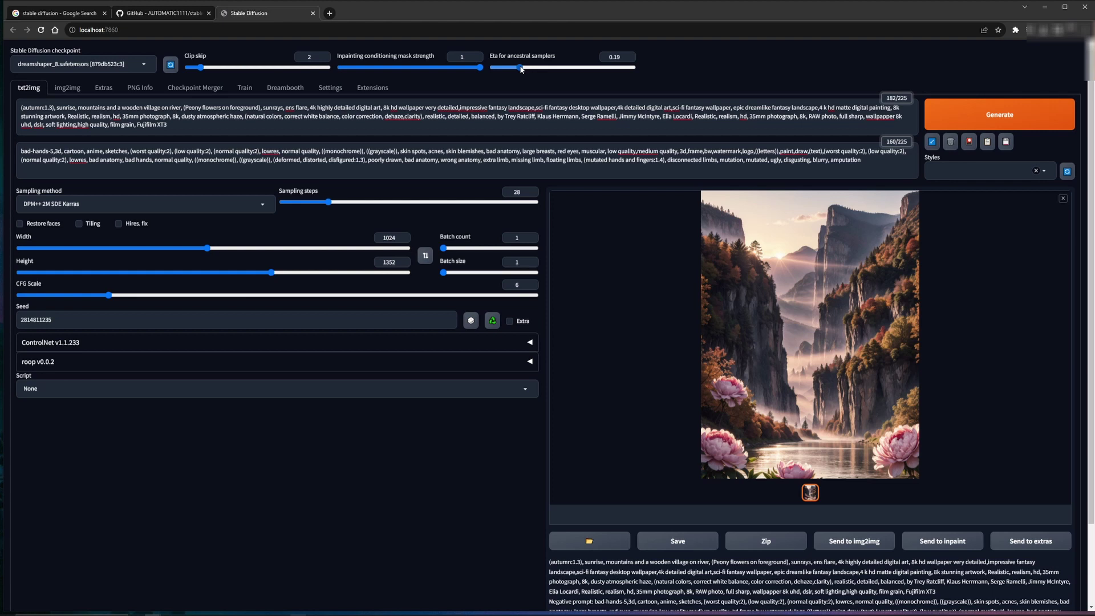
pyautogui.moveTo(520, 69); pyautogui.dragTo(522, 69)
# - Generate a new image with Clip skip 2 and Eta 0.2
pyautogui.click(994, 124)
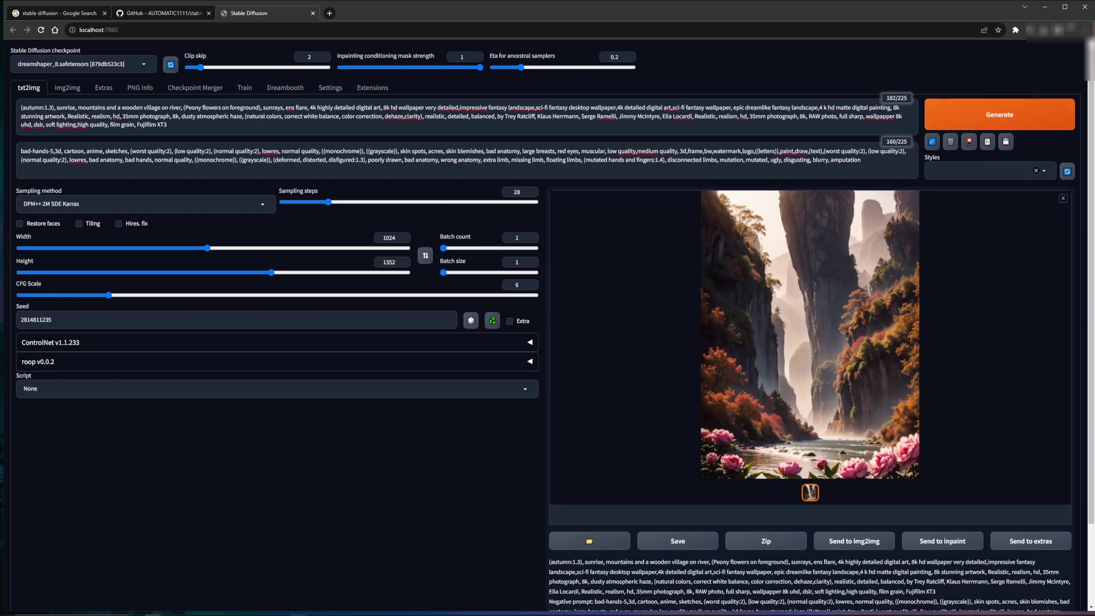
# - Bring the photo viewer showing the new autumn cliff render to the front
pyautogui.click(328, 595)
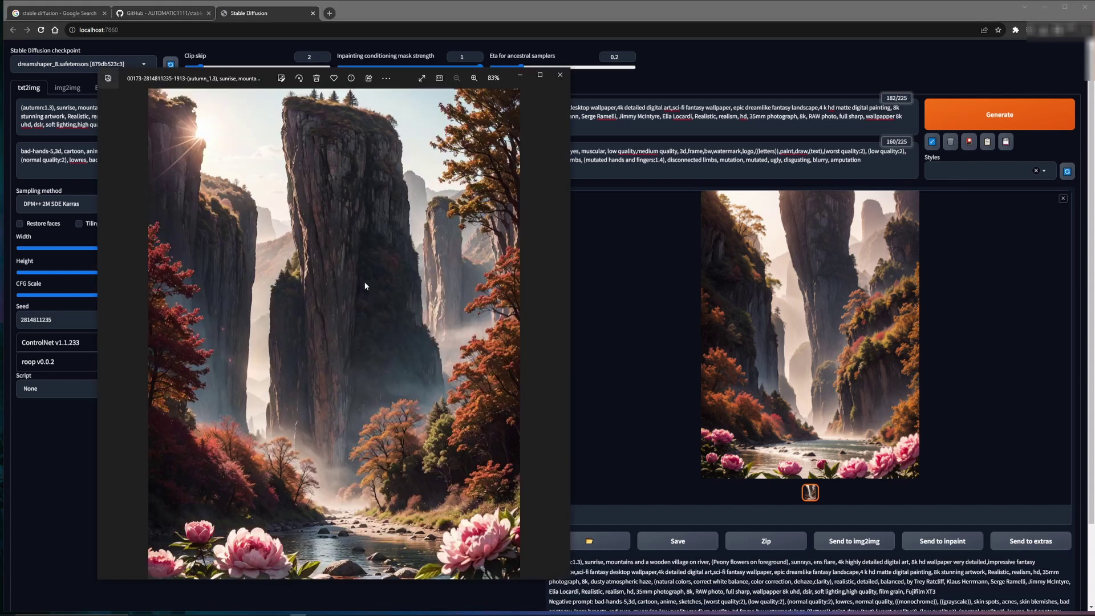